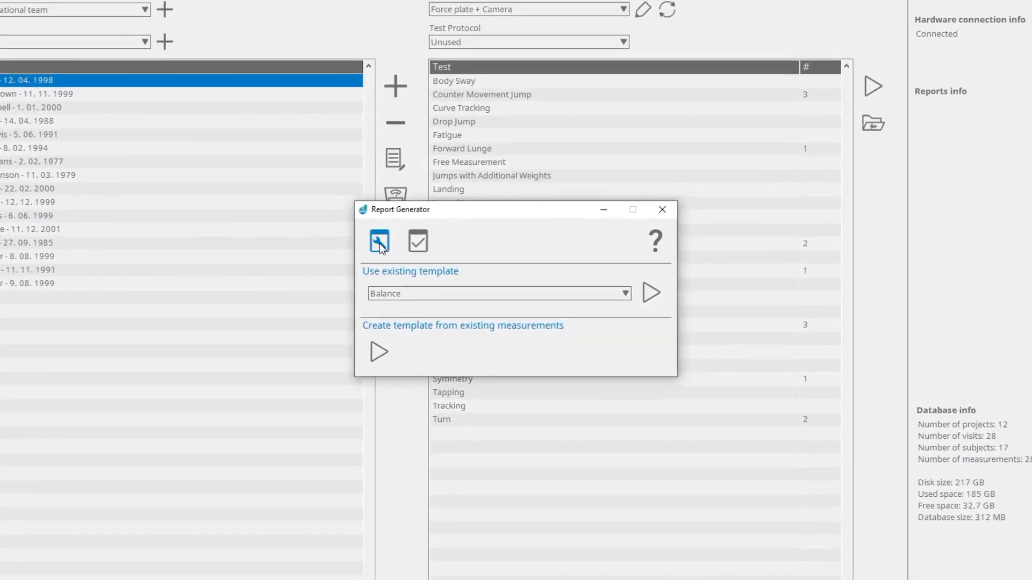
- Open the existing Jumps report template for editing from the report template list
{"action": "left_click", "coordinate": [379, 244]}
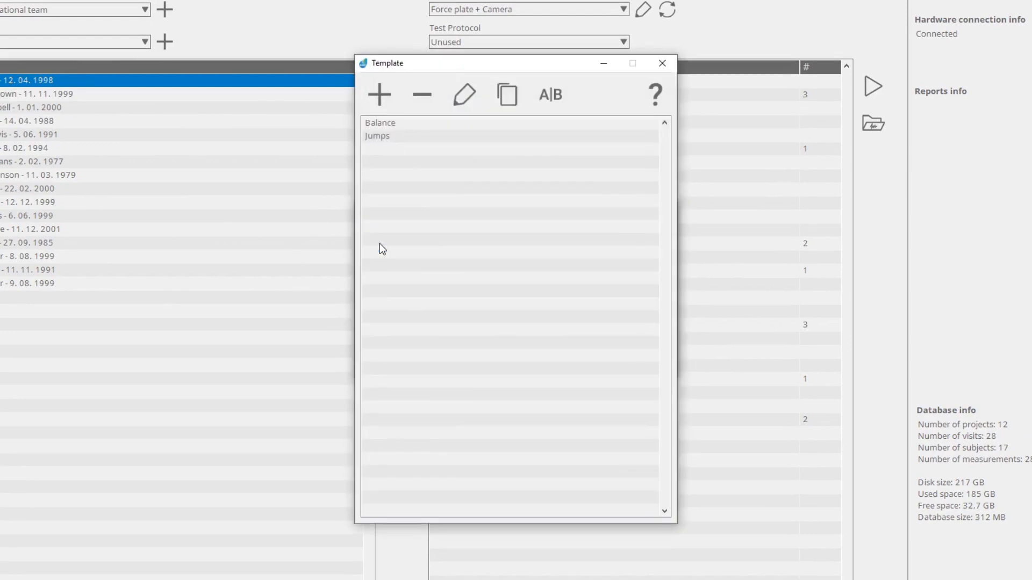
{"action": "left_click", "coordinate": [453, 137]}
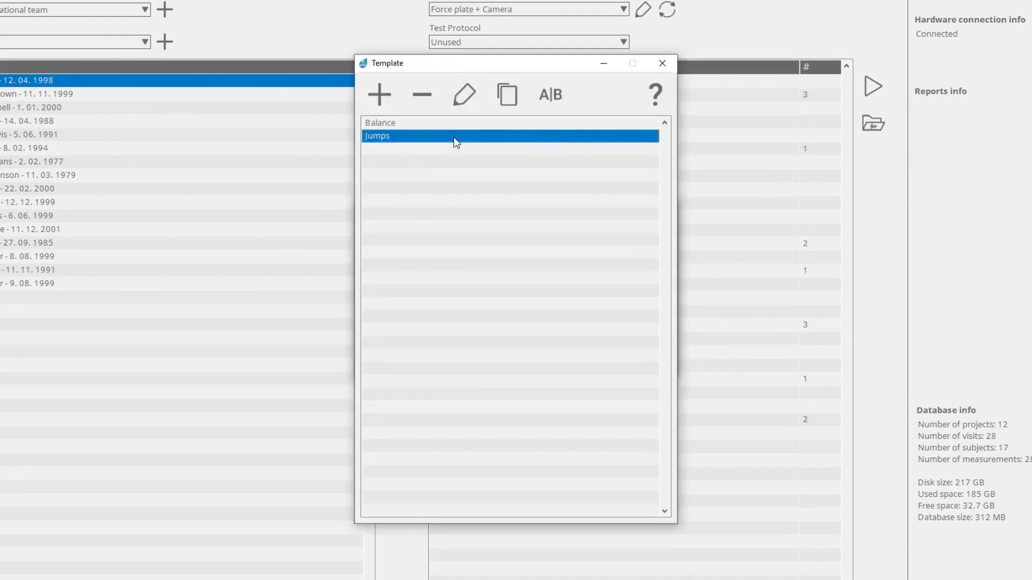
{"action": "left_click", "coordinate": [464, 96]}
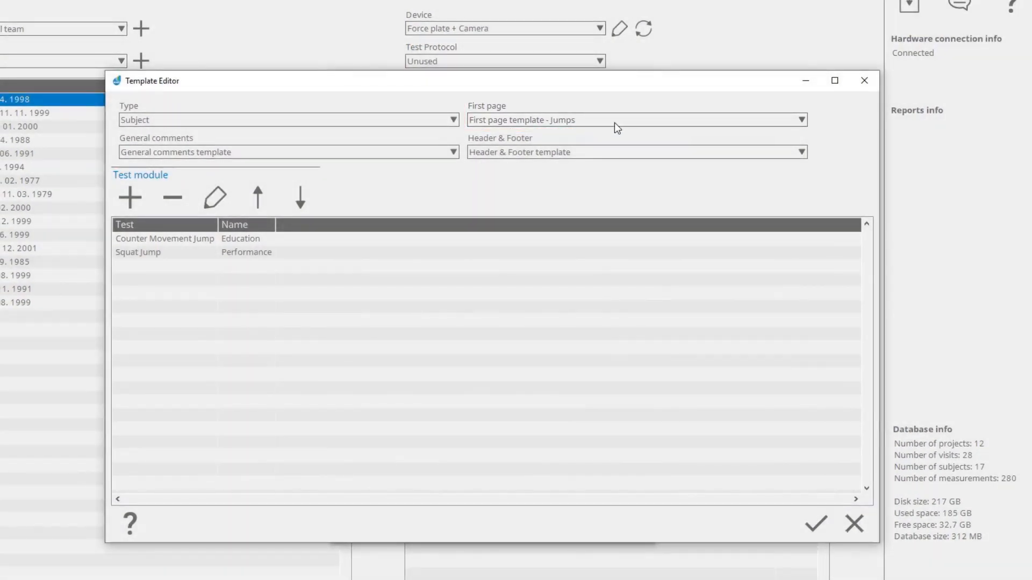
- Inspect the settings of the first page template for Jumps without changing anything, and return to the template editor
{"action": "left_click", "coordinate": [615, 123]}
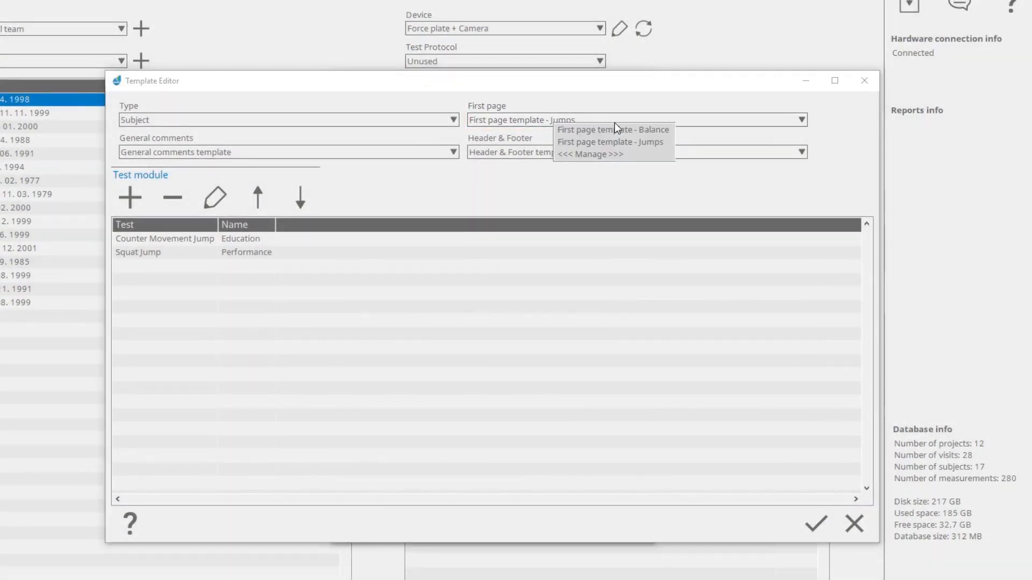
{"action": "left_click", "coordinate": [633, 155]}
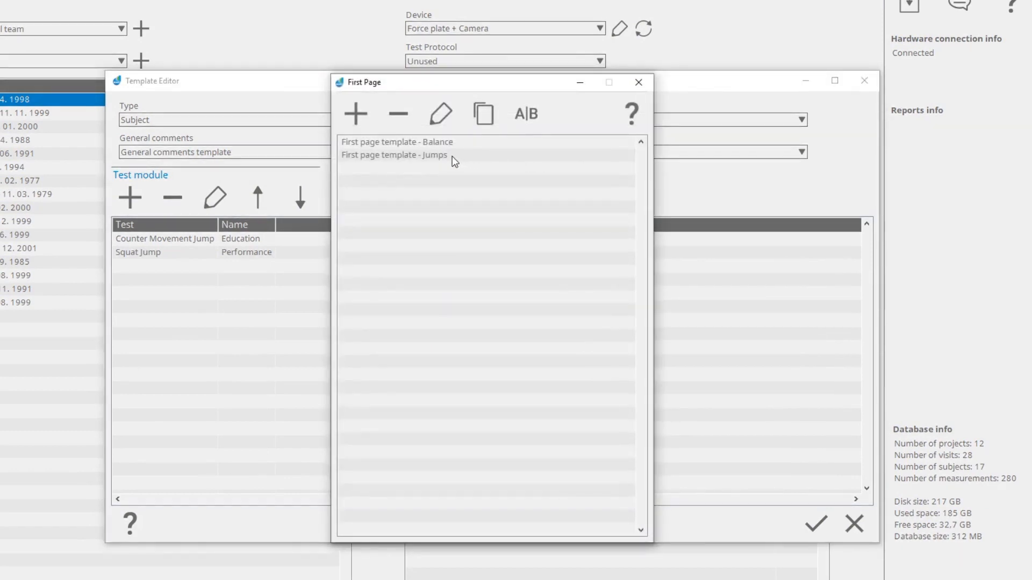
{"action": "left_click", "coordinate": [434, 156]}
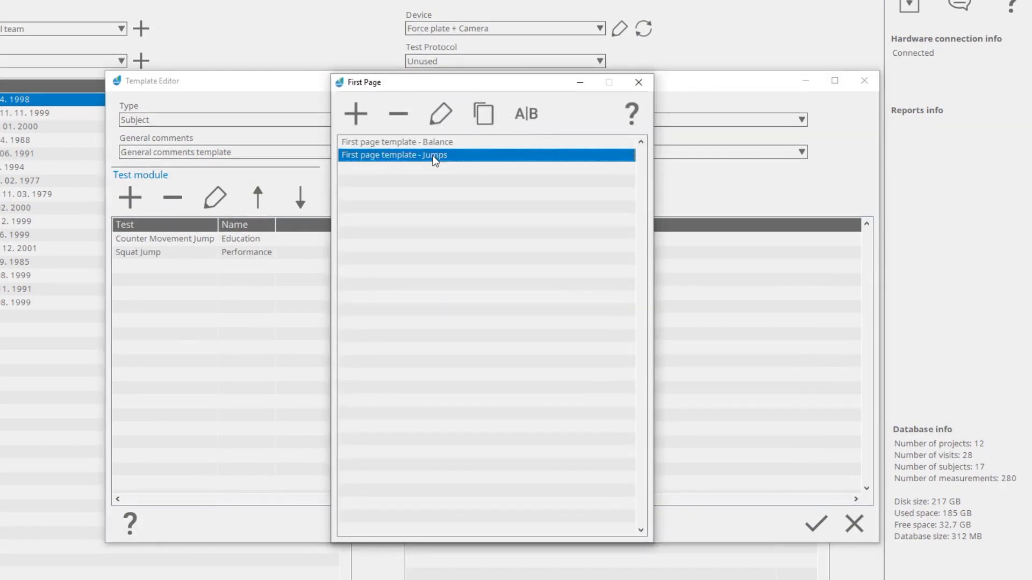
{"action": "left_click", "coordinate": [440, 116]}
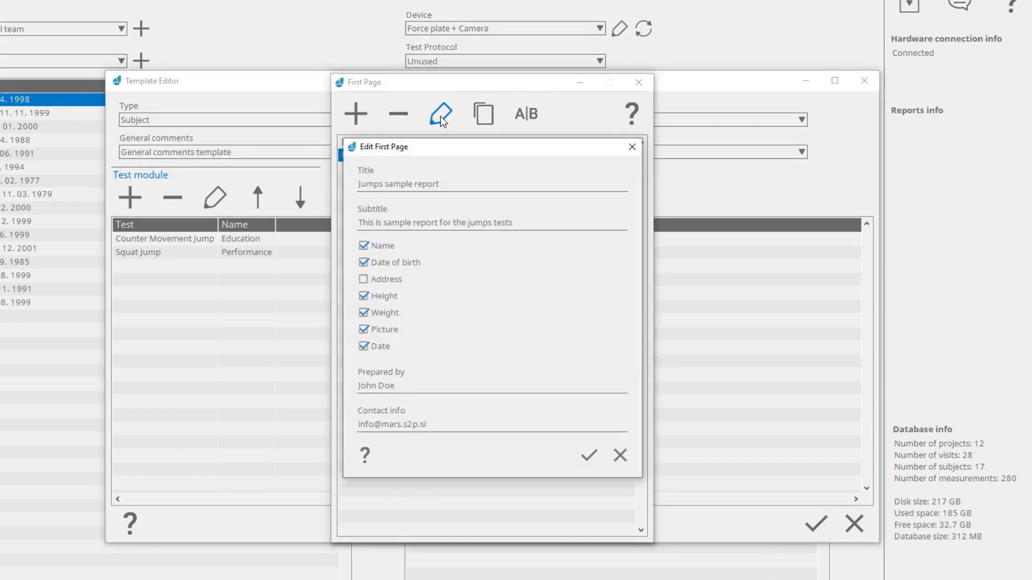
{"action": "left_click", "coordinate": [619, 462]}
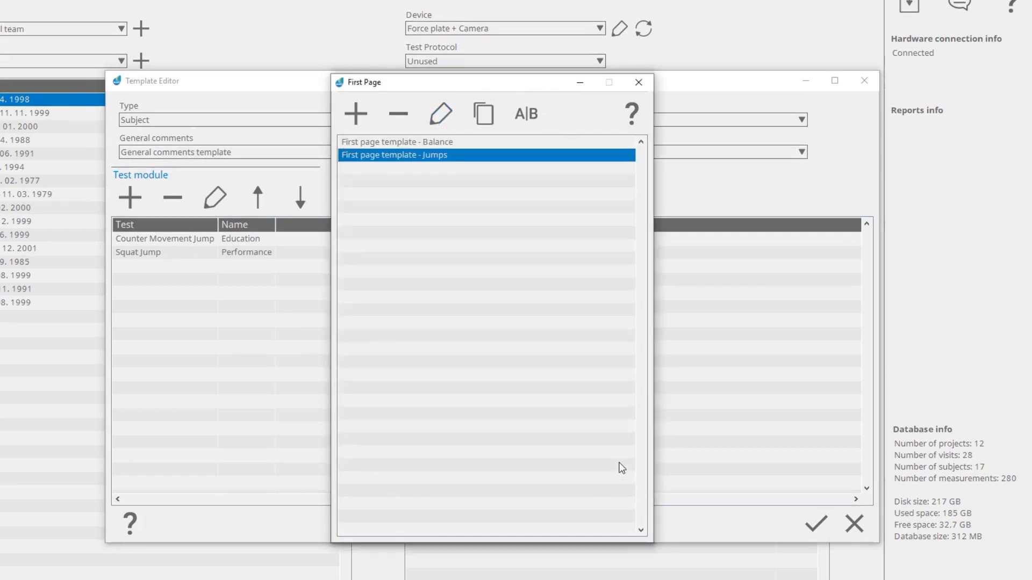
{"action": "left_click", "coordinate": [638, 83]}
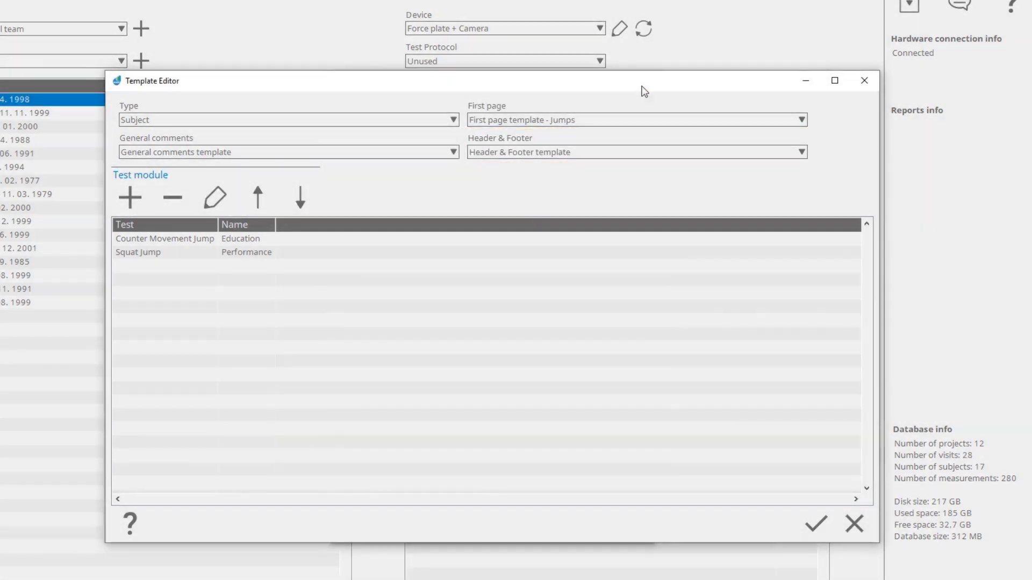
- Inspect the logo, text, date and page number settings of the Header & Footer template, and leave them without changes
{"action": "left_click", "coordinate": [643, 150]}
{"action": "left_click", "coordinate": [643, 169]}
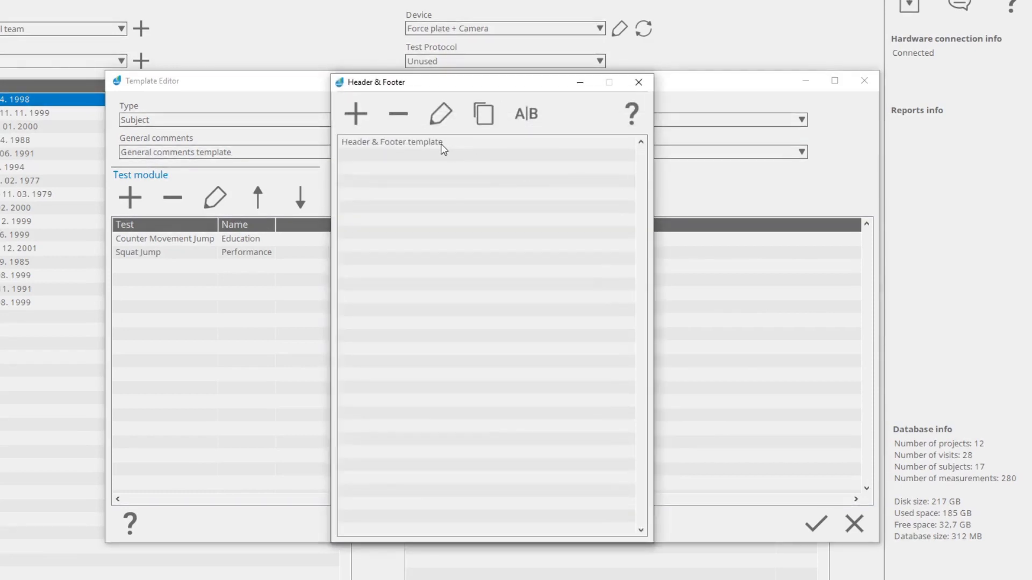
{"action": "left_click", "coordinate": [440, 143]}
{"action": "left_click", "coordinate": [441, 115]}
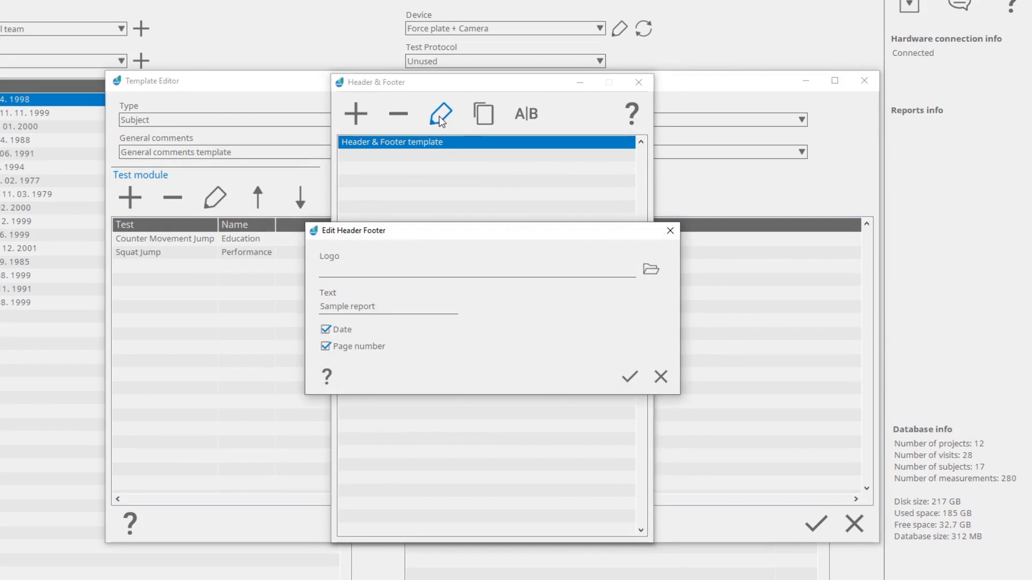
{"action": "left_click", "coordinate": [661, 376]}
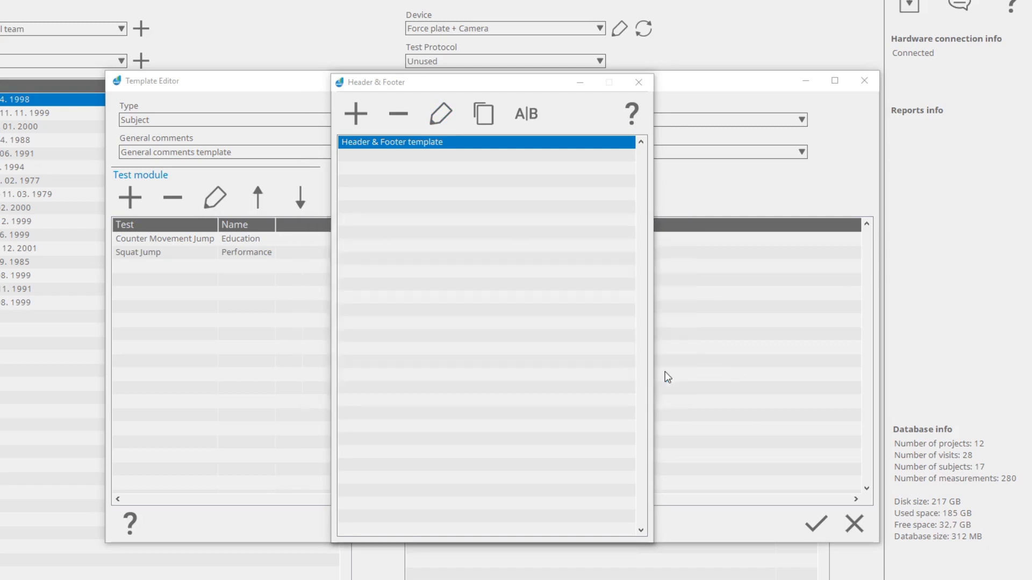
{"action": "left_click", "coordinate": [640, 81]}
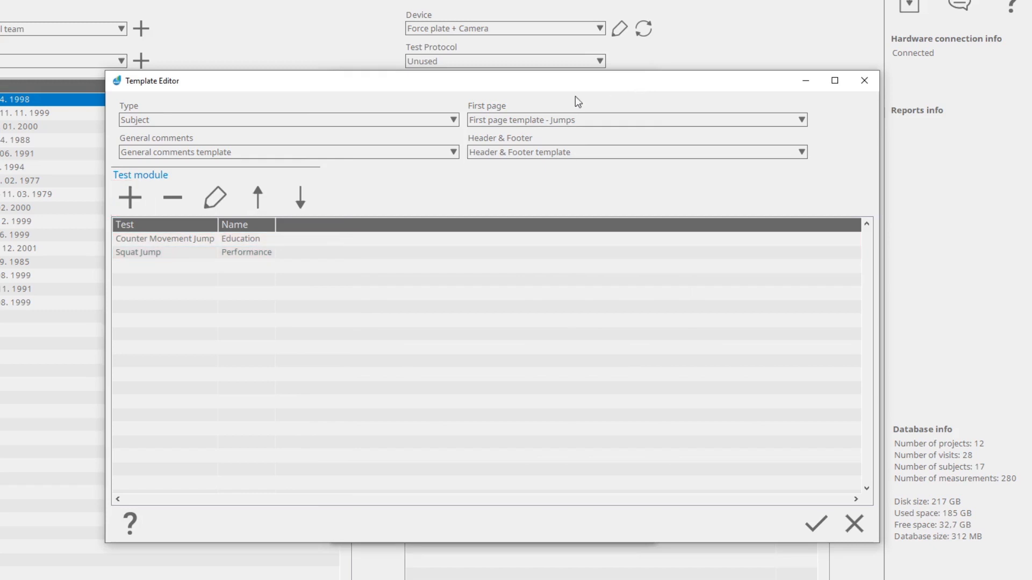
- Create a new test module template for Counter Movement Jump named "My new CMJ report template"
{"action": "left_click", "coordinate": [128, 197]}
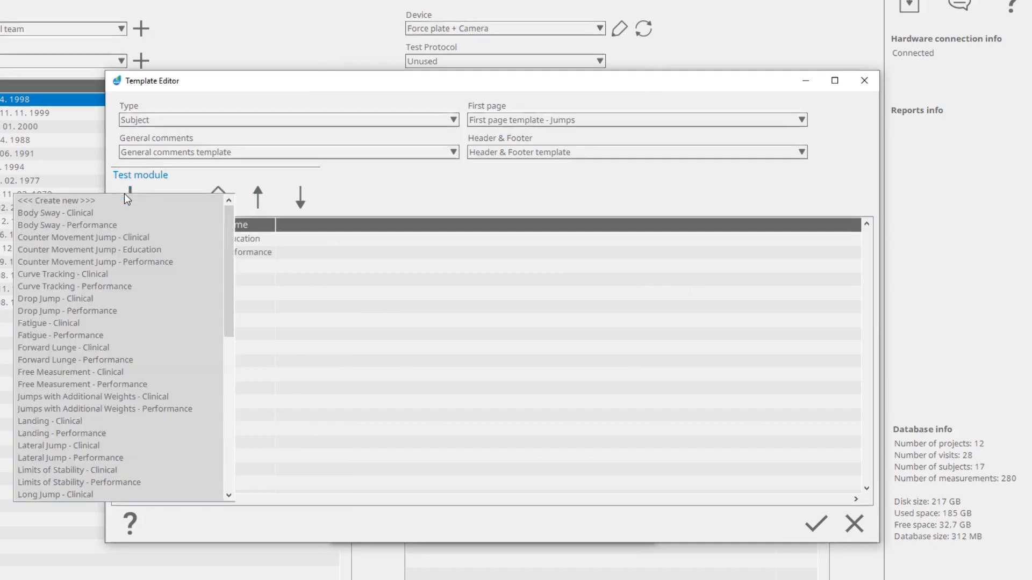
{"action": "left_click", "coordinate": [127, 203]}
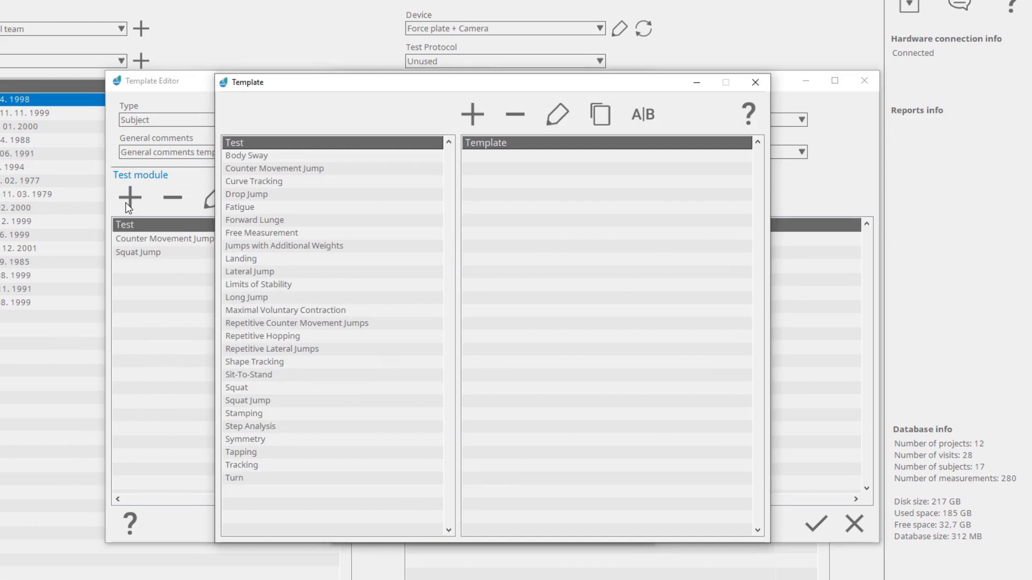
{"action": "left_click", "coordinate": [356, 170]}
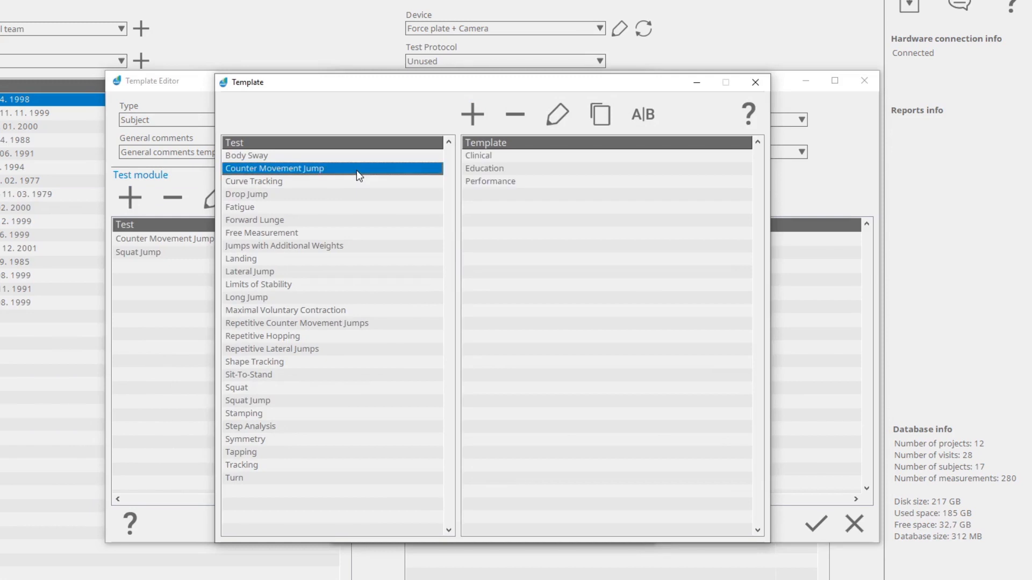
{"action": "left_click", "coordinate": [473, 115]}
{"action": "type", "text": "My new CMJ re"}
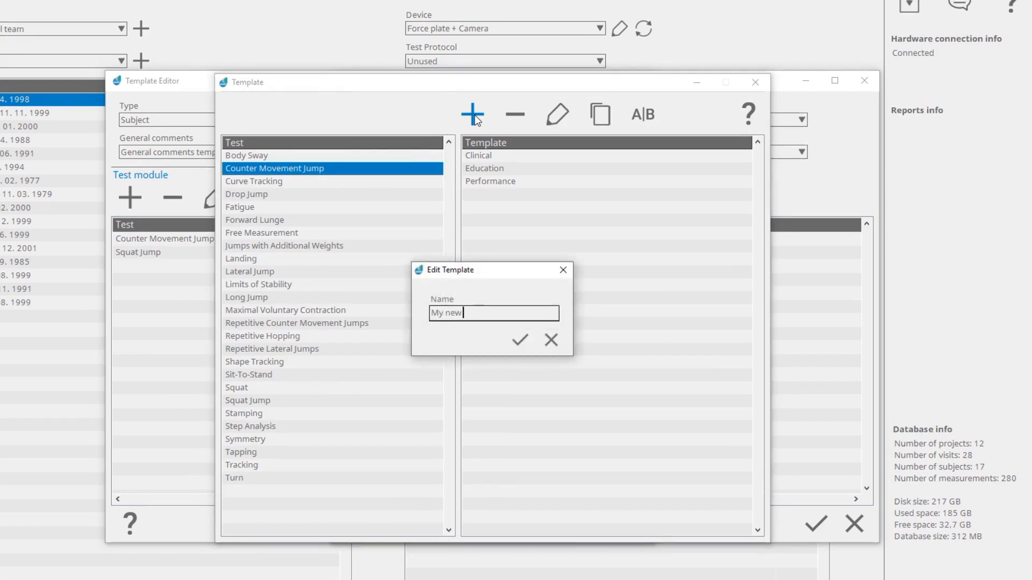
{"action": "type", "text": "port template"}
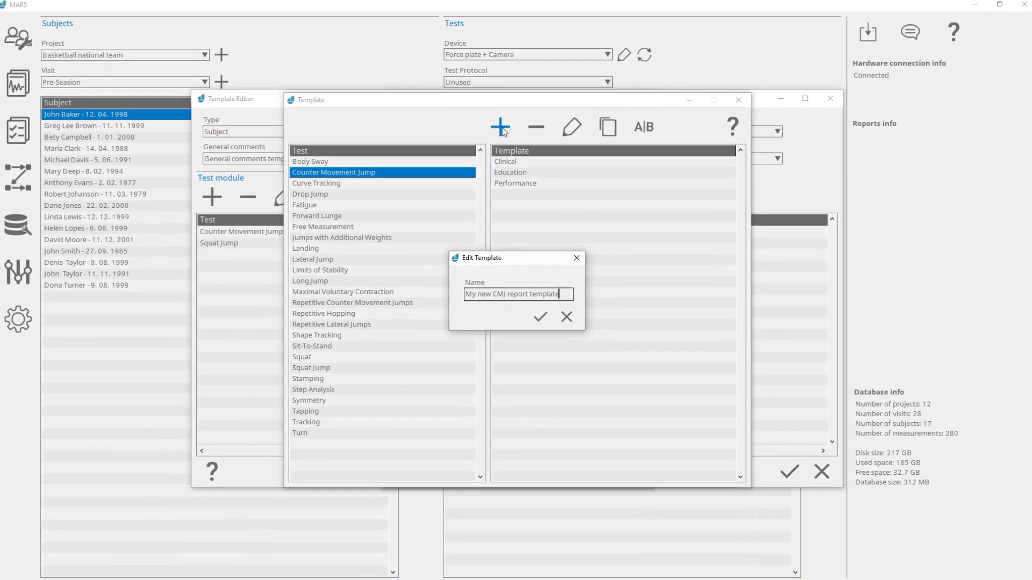
{"action": "left_click", "coordinate": [539, 319]}
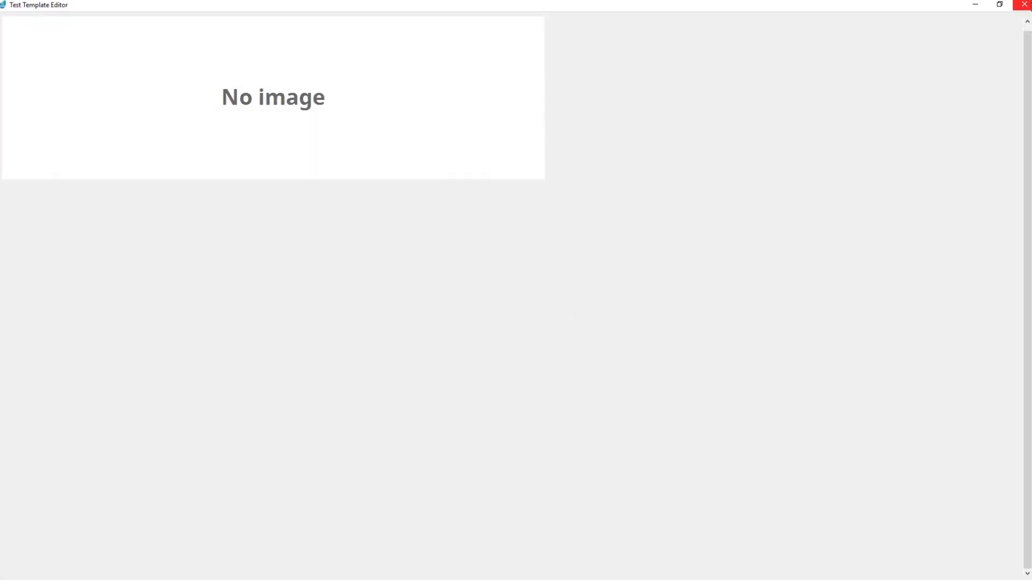
- Close the blank test template editor and all template windows to return to the Report Generator
{"action": "left_click", "coordinate": [1027, 5]}
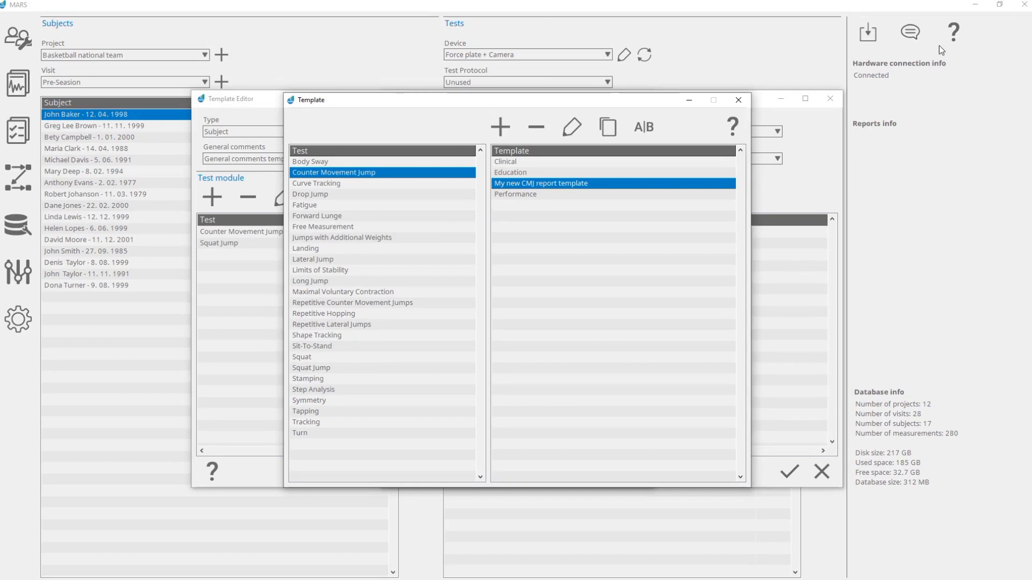
{"action": "left_click", "coordinate": [738, 100]}
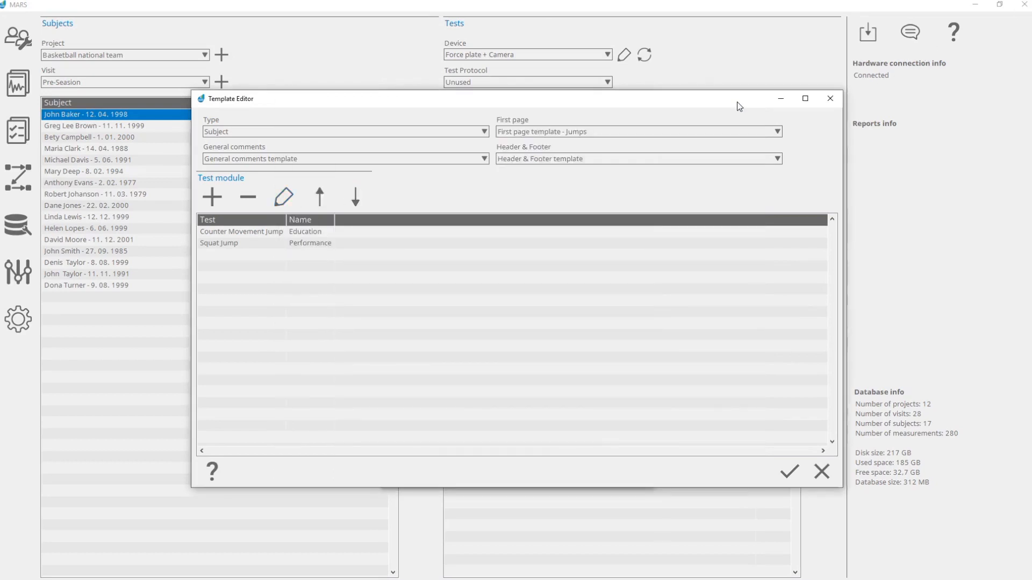
{"action": "left_click", "coordinate": [830, 99]}
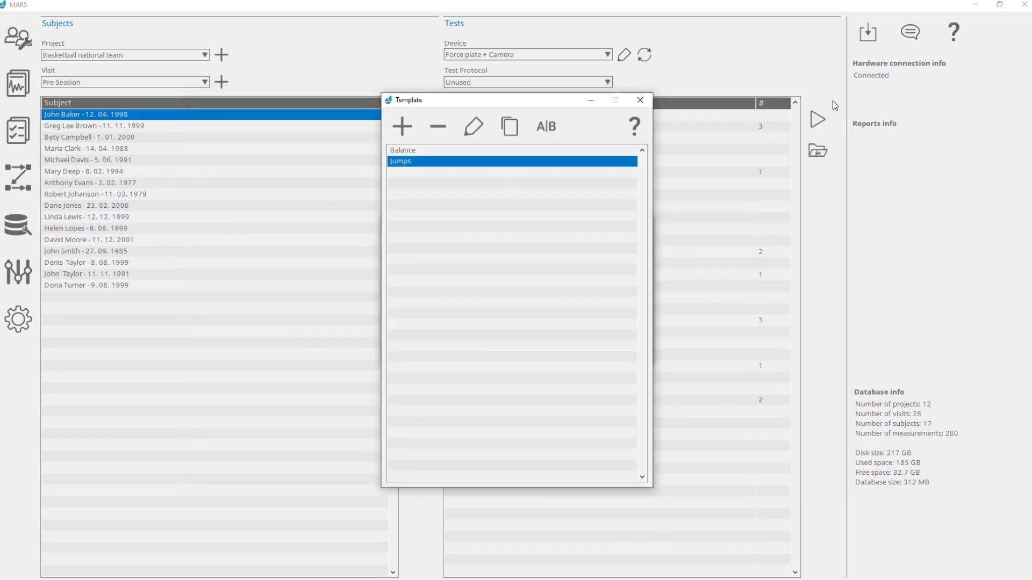
{"action": "left_click", "coordinate": [642, 101]}
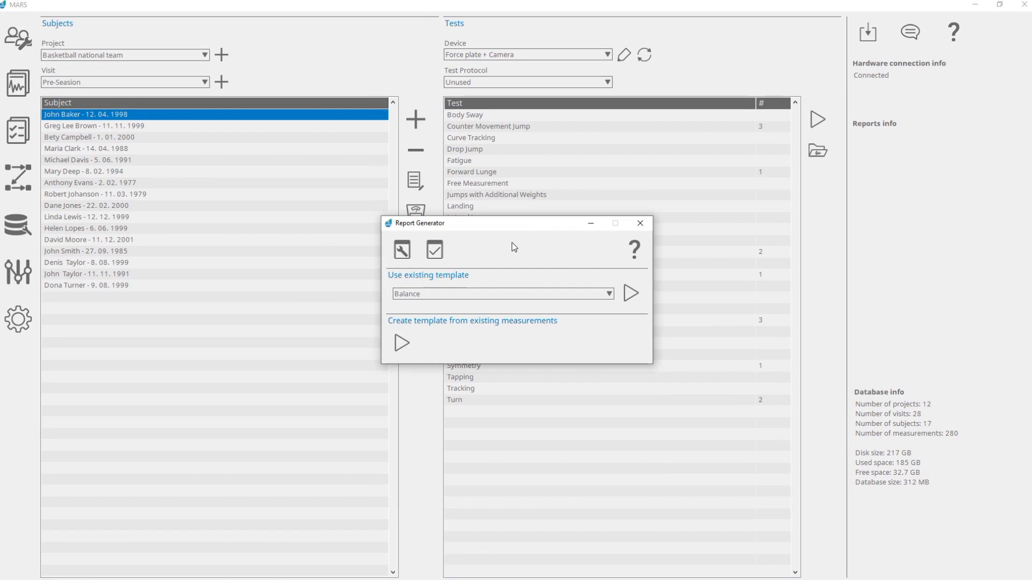
- Start report creation from the existing Jumps template and set the subjects' project to Education
{"action": "left_click", "coordinate": [528, 295]}
{"action": "left_click", "coordinate": [530, 310]}
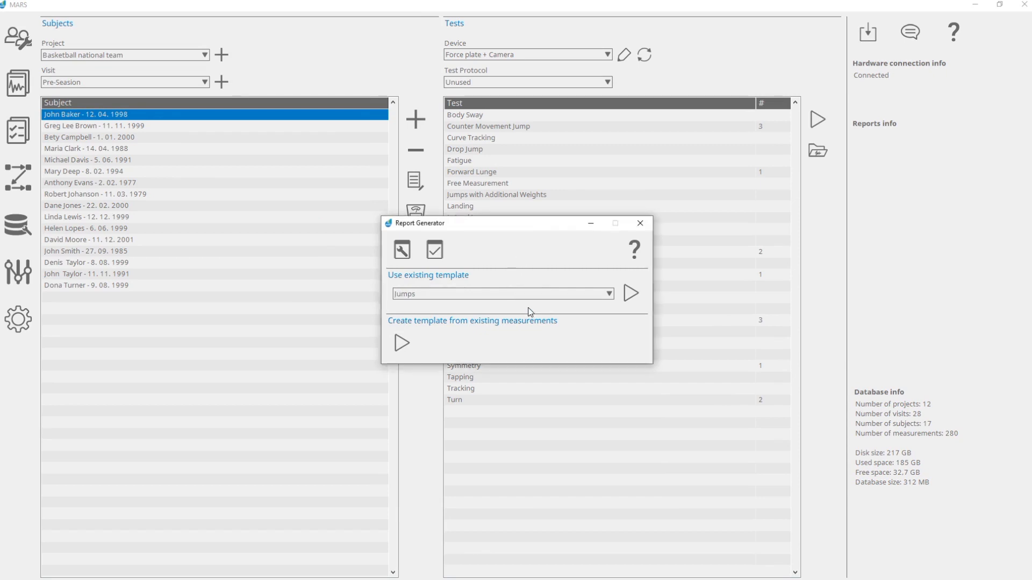
{"action": "left_click", "coordinate": [628, 295]}
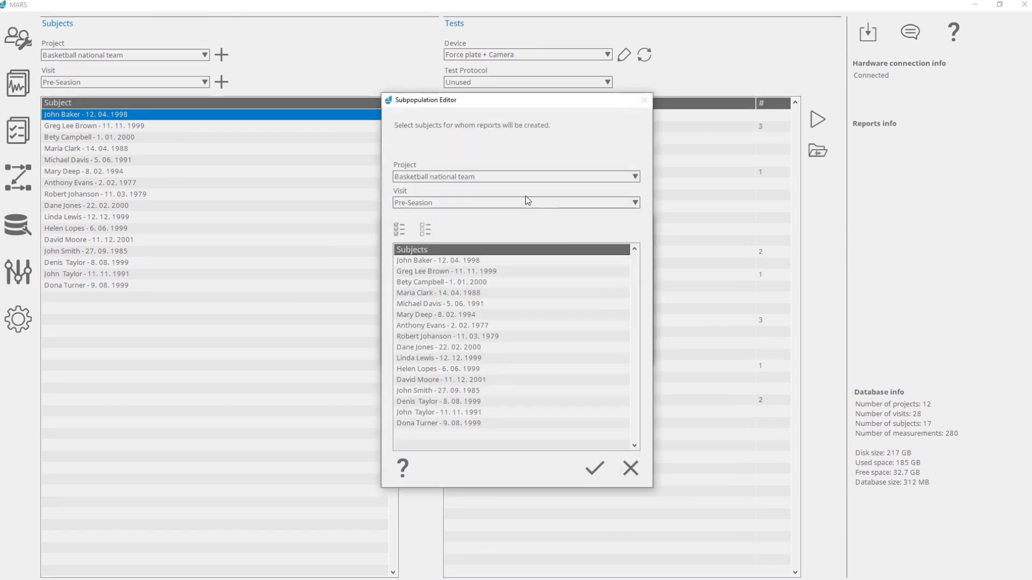
{"action": "left_click", "coordinate": [506, 177]}
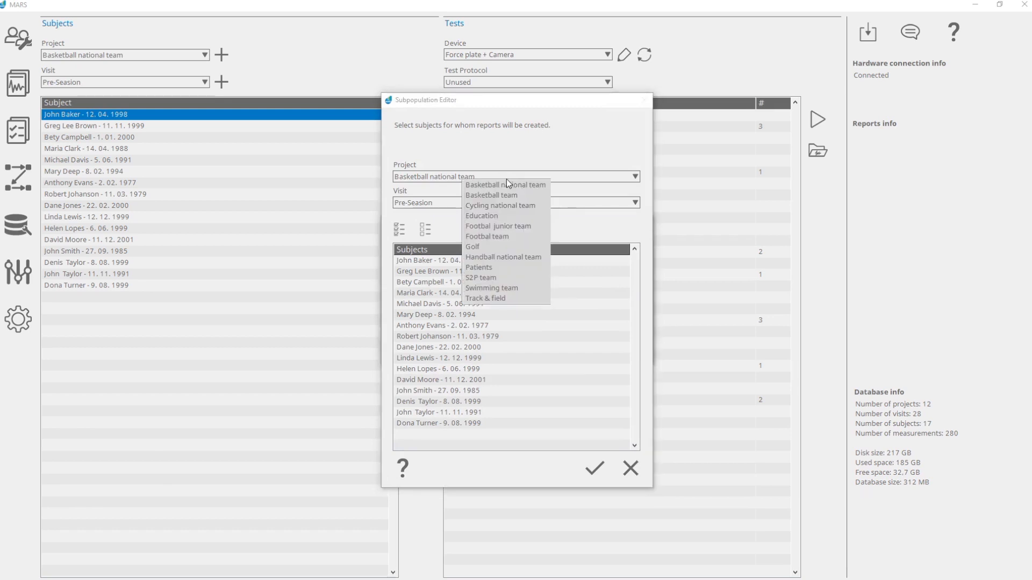
{"action": "left_click", "coordinate": [508, 215]}
- Try selecting several individual subjects of the Education project, and deselect them all
{"action": "left_click", "coordinate": [493, 260]}
{"action": "left_click", "coordinate": [494, 260]}
{"action": "left_click", "coordinate": [493, 282]}
{"action": "left_click", "coordinate": [493, 292]}
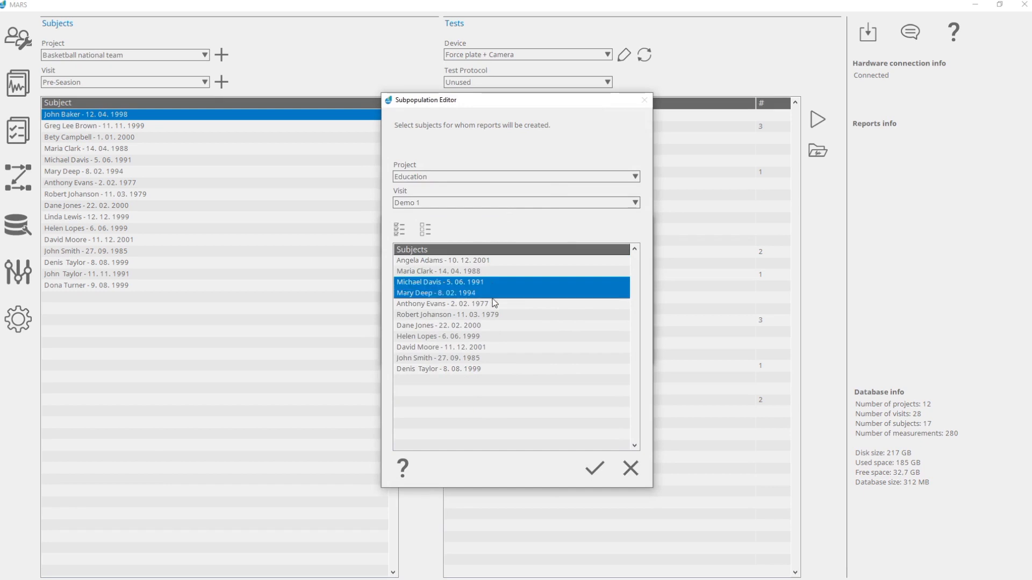
{"action": "left_click", "coordinate": [493, 326]}
{"action": "left_click", "coordinate": [492, 336]}
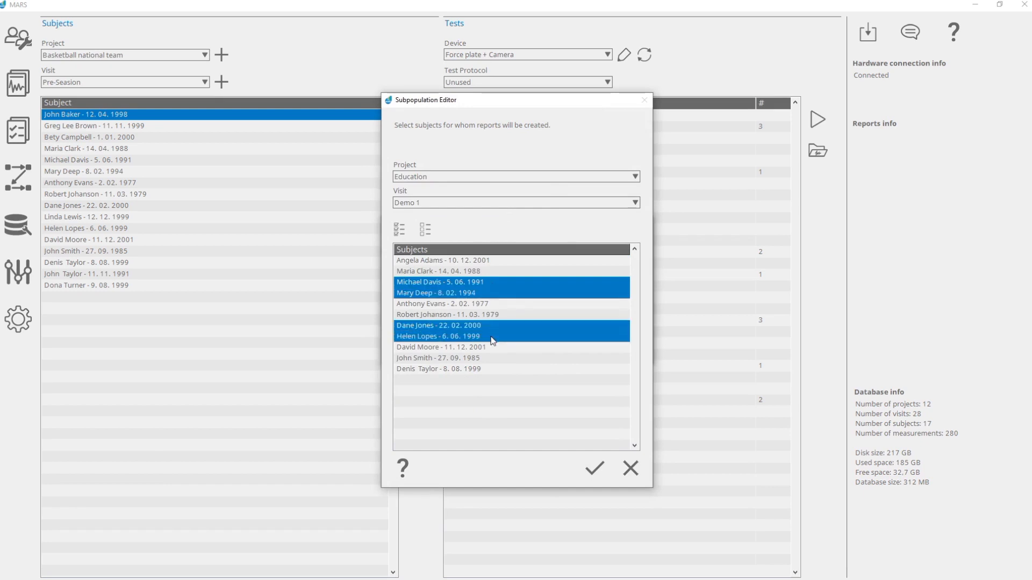
{"action": "left_click", "coordinate": [424, 230]}
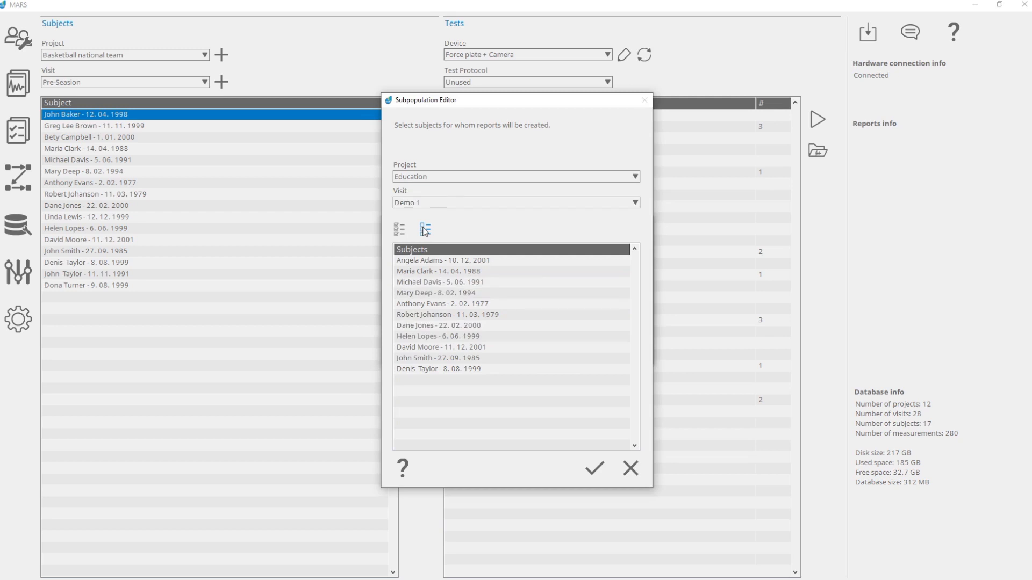
- Generate the report for the second-to-last subject into the Education reports folder on the Desktop, and close the Report Generator
{"action": "left_click", "coordinate": [507, 358]}
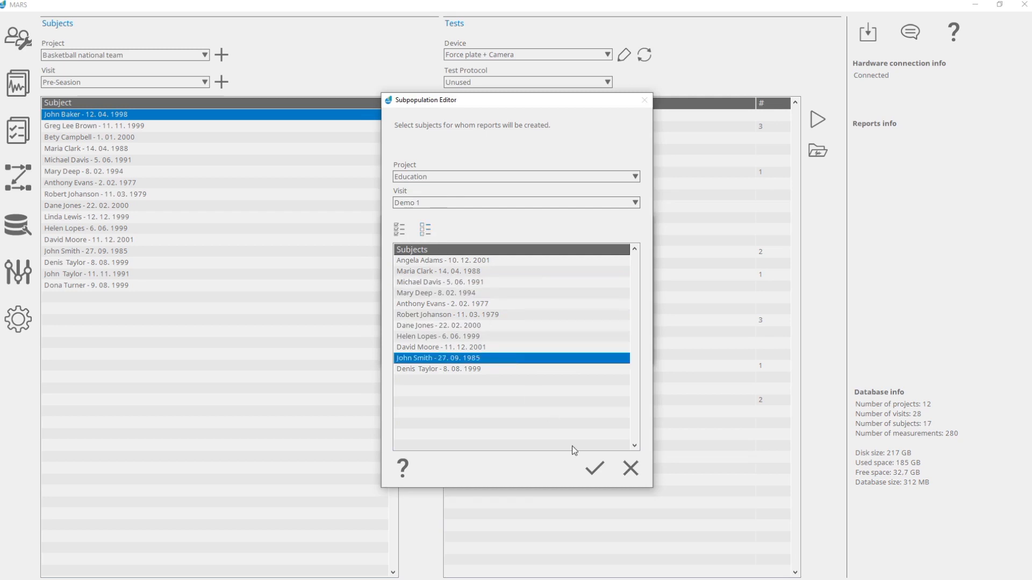
{"action": "left_click", "coordinate": [594, 469]}
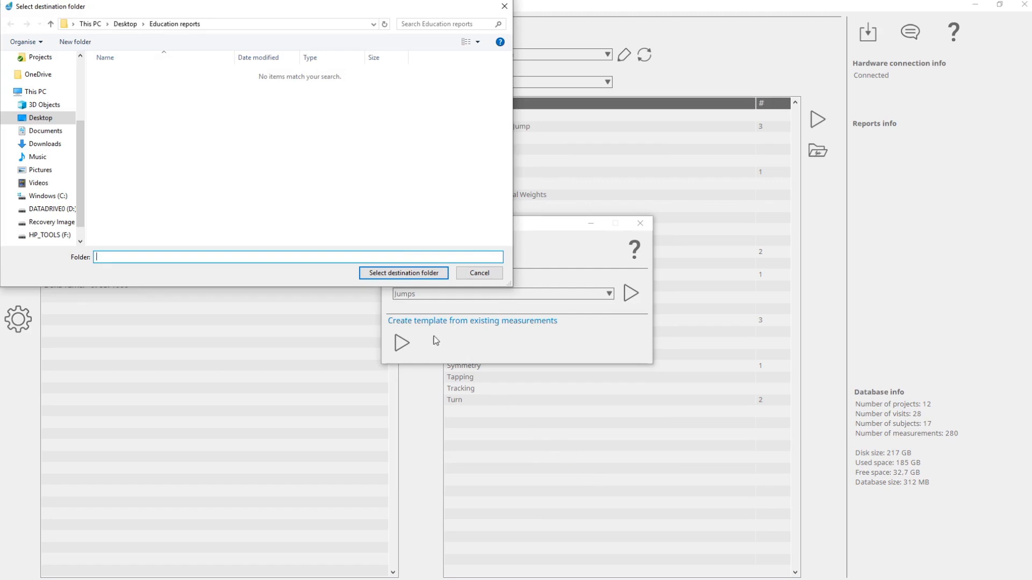
{"action": "left_click", "coordinate": [400, 271]}
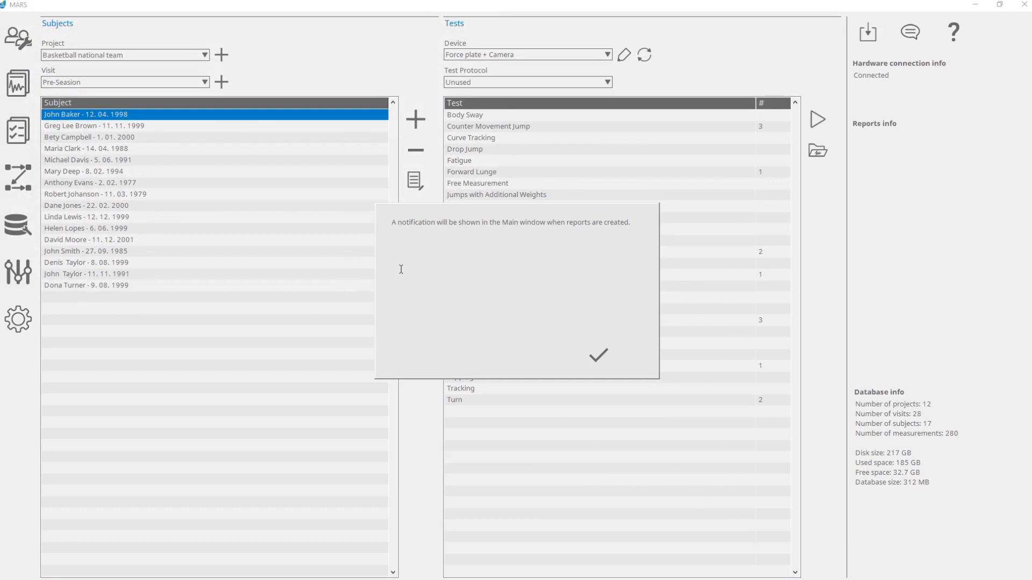
{"action": "left_click", "coordinate": [598, 357]}
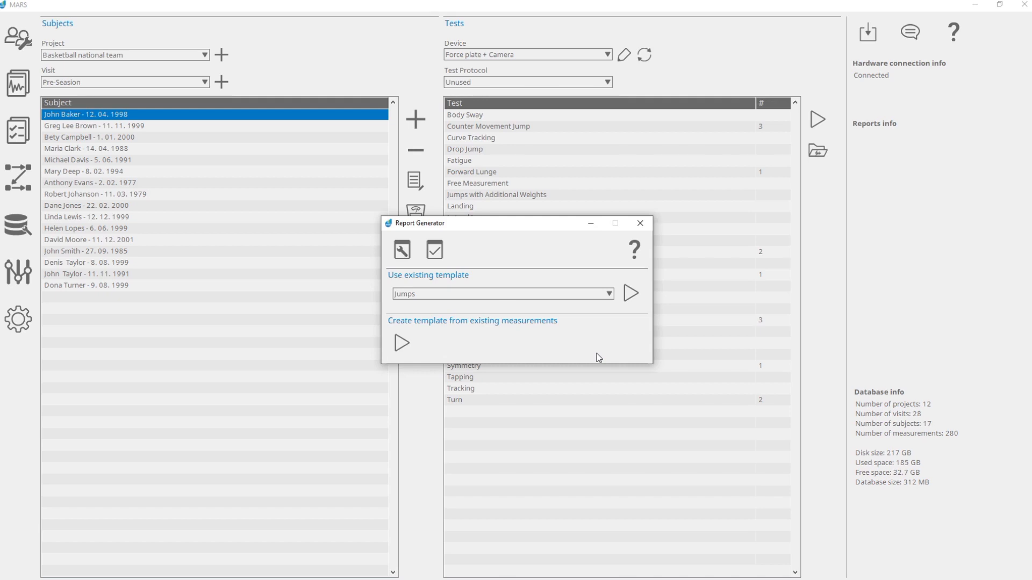
{"action": "left_click", "coordinate": [641, 224]}
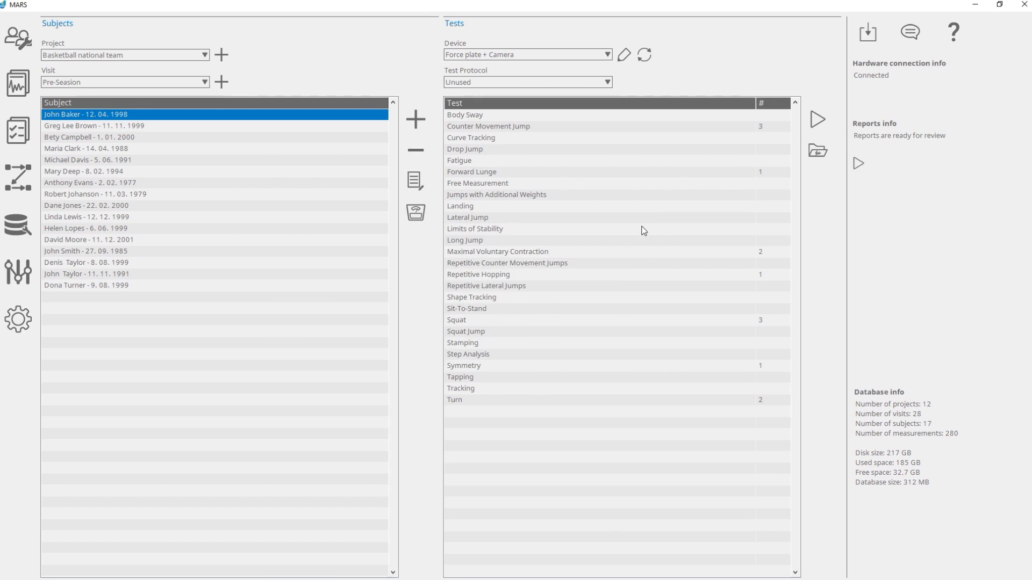
- Open the generated Jumps report from the list of reports ready for review
{"action": "left_click", "coordinate": [858, 165]}
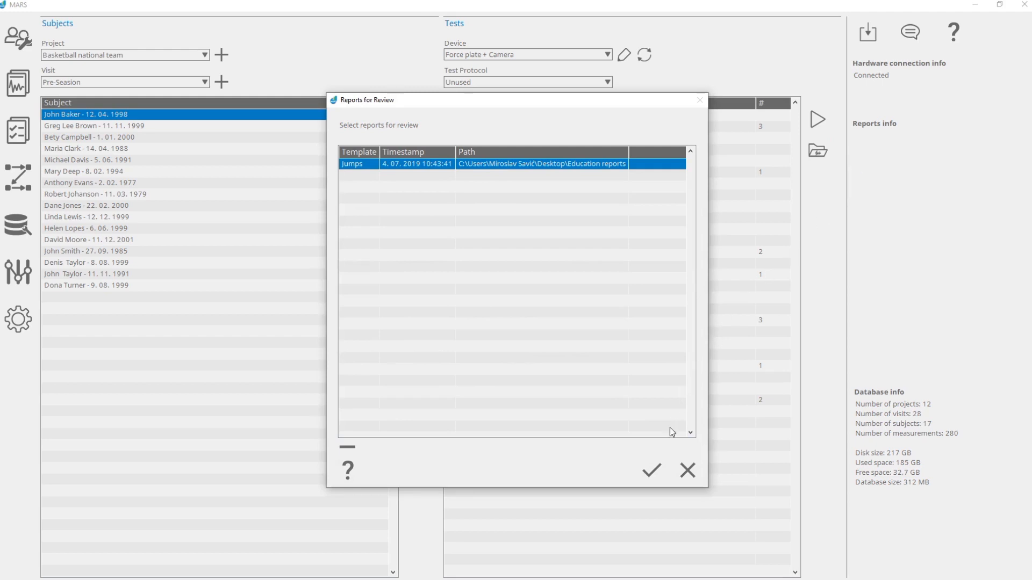
{"action": "left_click", "coordinate": [650, 472]}
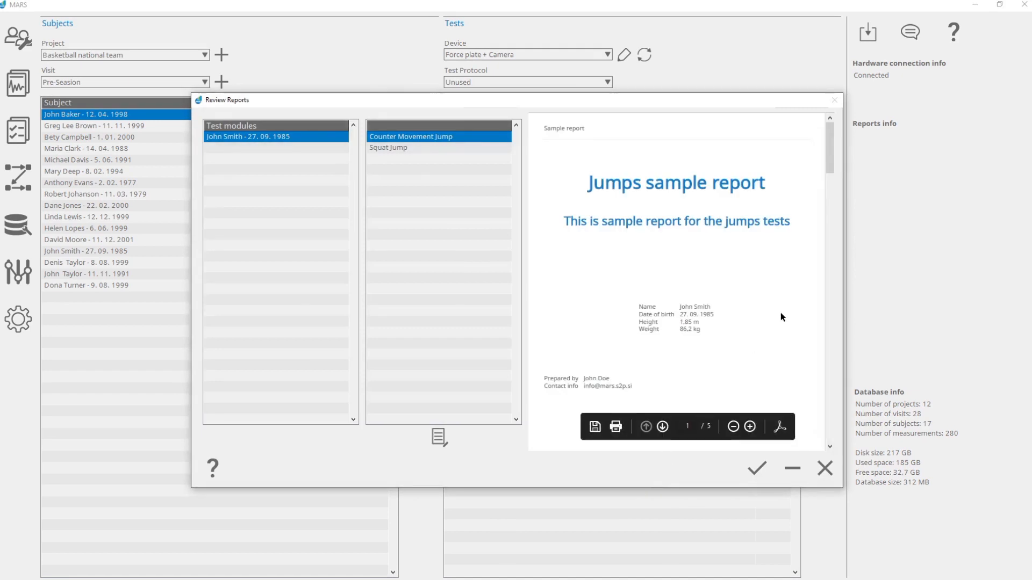
- Look through the Jumps report preview to its last page, approve the report for creation, and dismiss the notifications
{"action": "scroll", "coordinate": [788, 316], "scroll_direction": "down", "scroll_amount": 10}
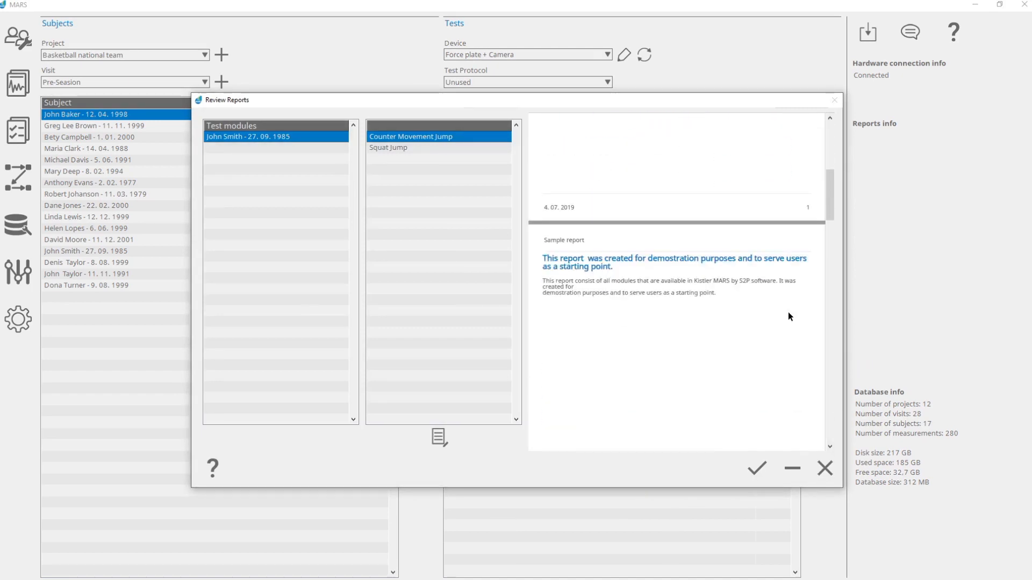
{"action": "scroll", "coordinate": [788, 316], "scroll_direction": "down", "scroll_amount": 10}
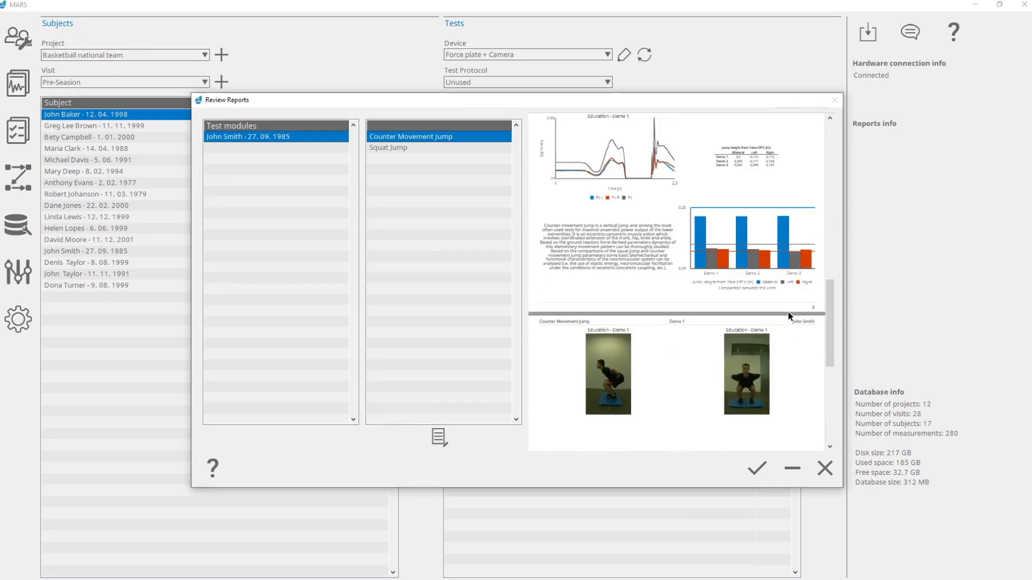
{"action": "scroll", "coordinate": [788, 314], "scroll_direction": "down", "scroll_amount": 5}
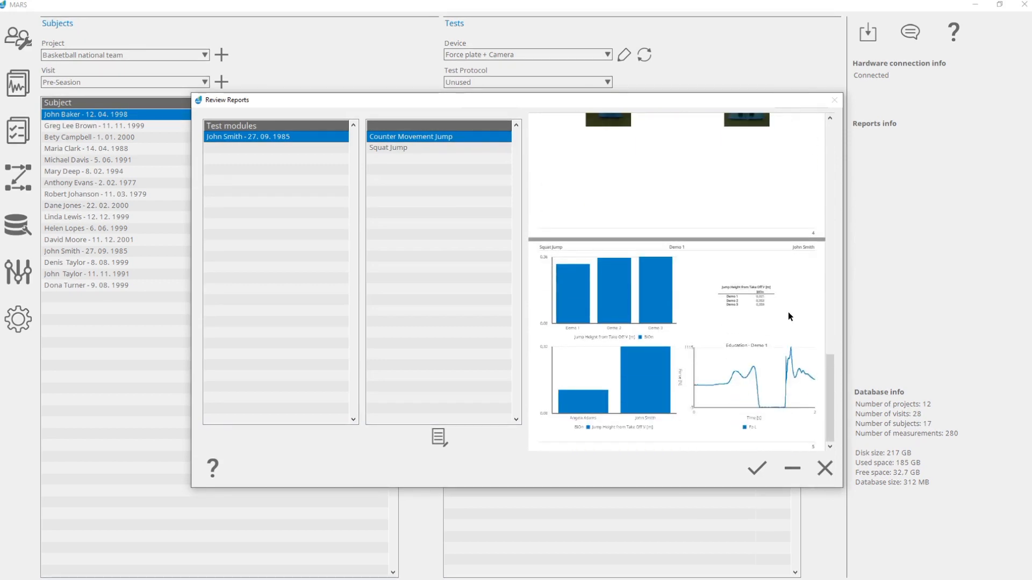
{"action": "left_click", "coordinate": [754, 470]}
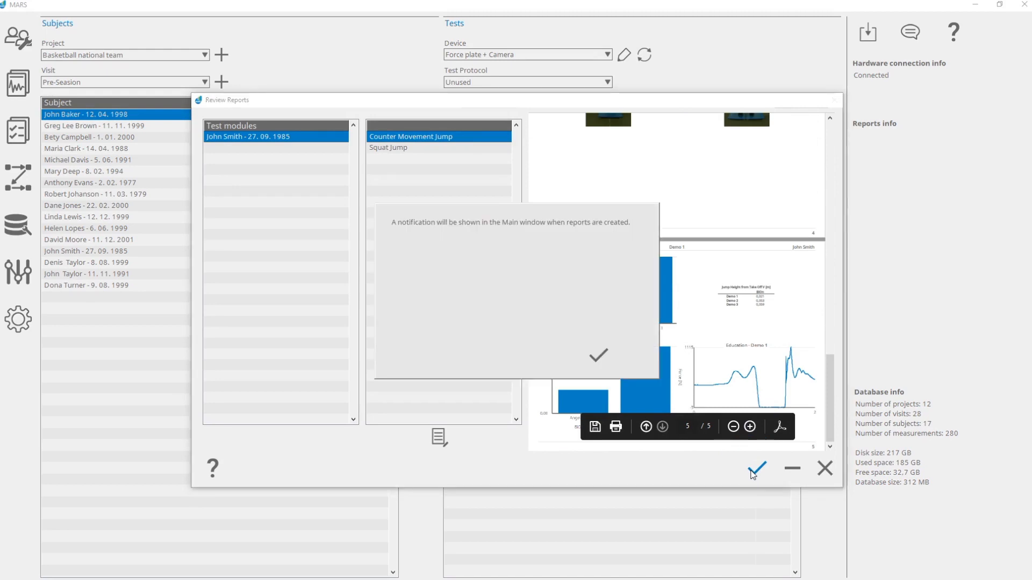
{"action": "left_click", "coordinate": [598, 355]}
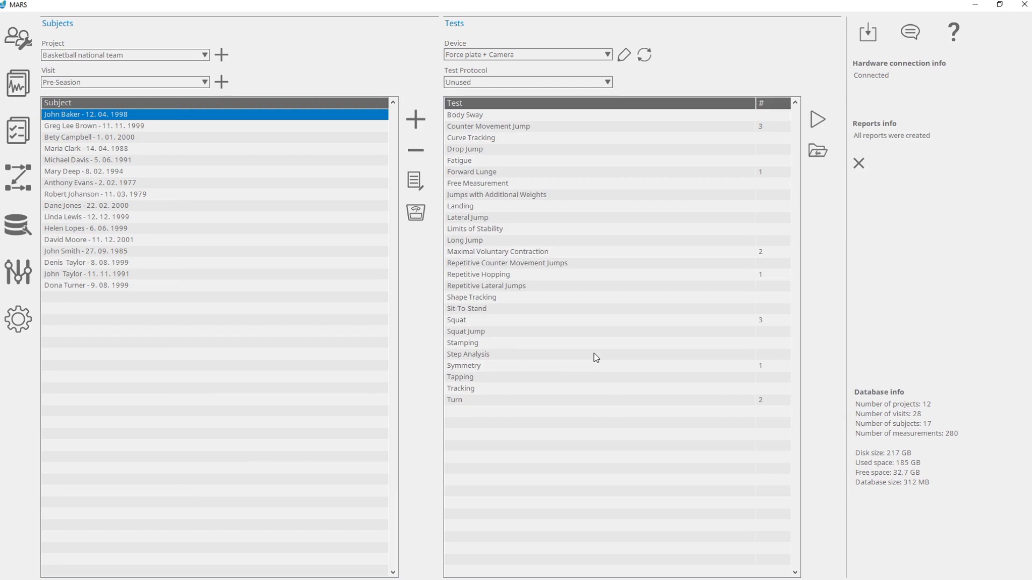
{"action": "left_click", "coordinate": [859, 164]}
- Switch to File Explorer and open the Jumps PDF report from the Education reports folder on the Desktop
{"action": "key", "text": "super+e"}
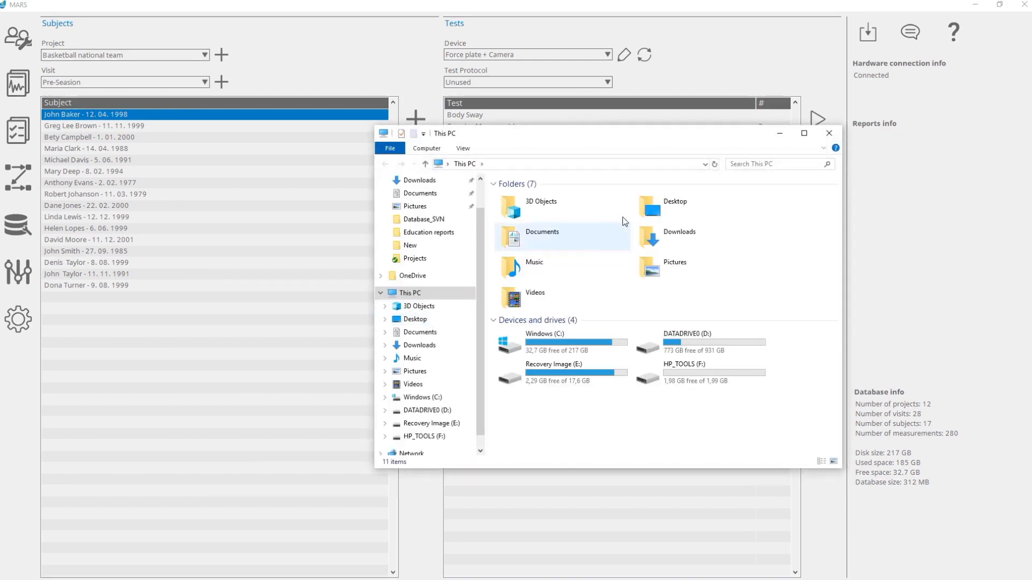
{"action": "double_click", "coordinate": [649, 203]}
{"action": "double_click", "coordinate": [597, 200]}
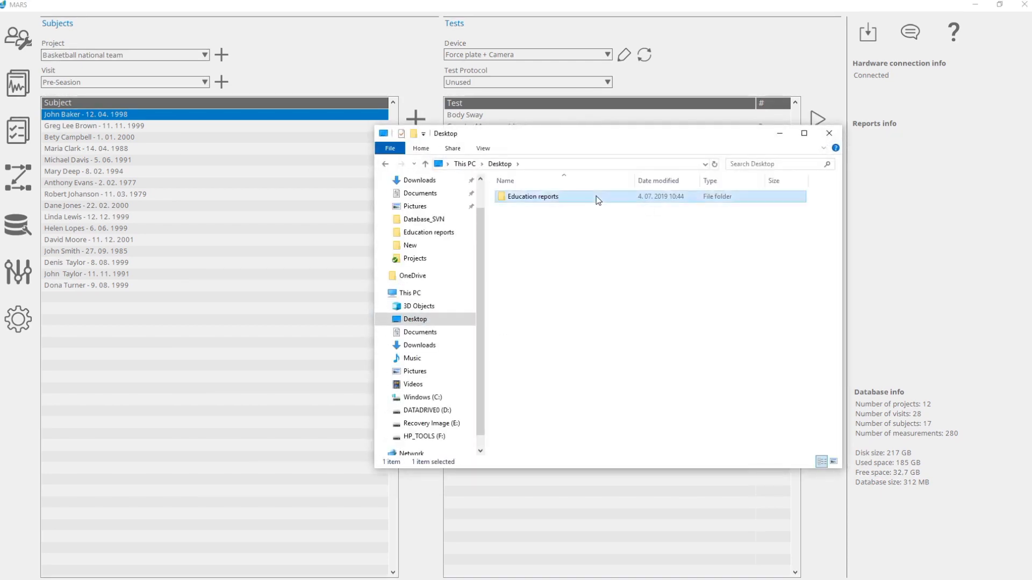
{"action": "double_click", "coordinate": [598, 197]}
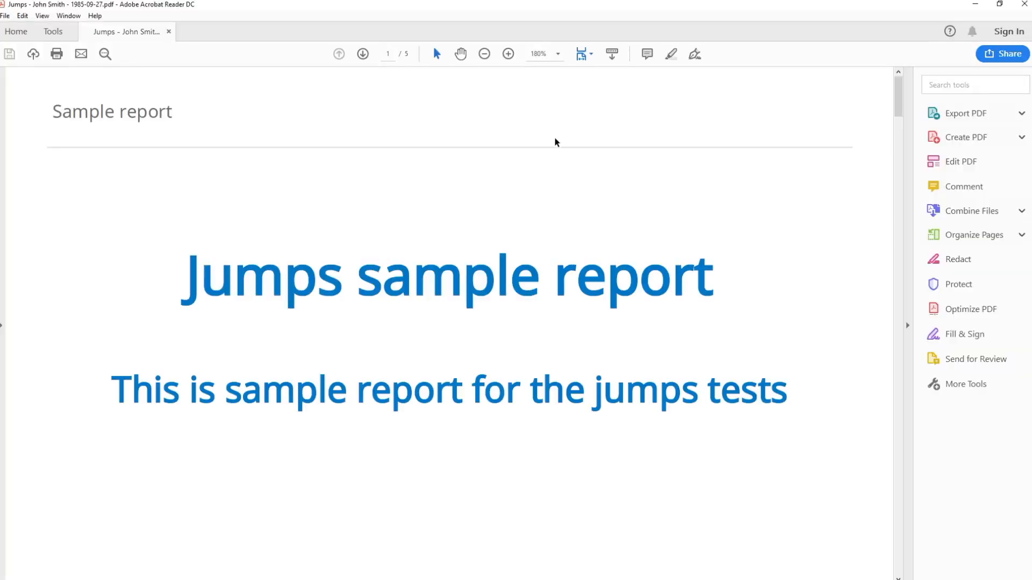
- Examine all pages of the Jumps PDF report at 100% zoom, and close the report and its folder window
{"action": "left_click", "coordinate": [485, 54]}
{"action": "left_click", "coordinate": [485, 54]}
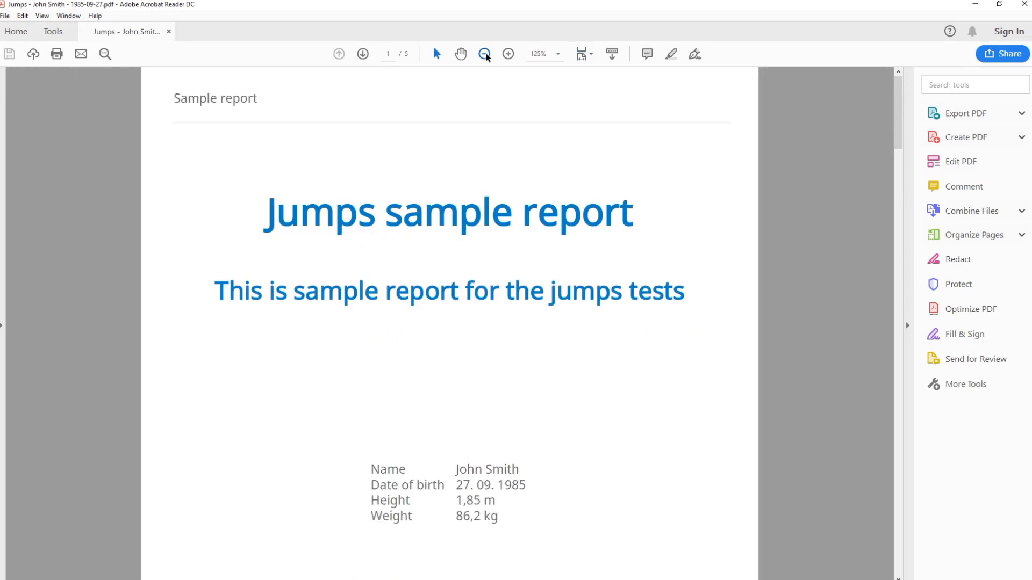
{"action": "left_click", "coordinate": [485, 54]}
{"action": "scroll", "coordinate": [754, 372], "scroll_direction": "down", "scroll_amount": 10}
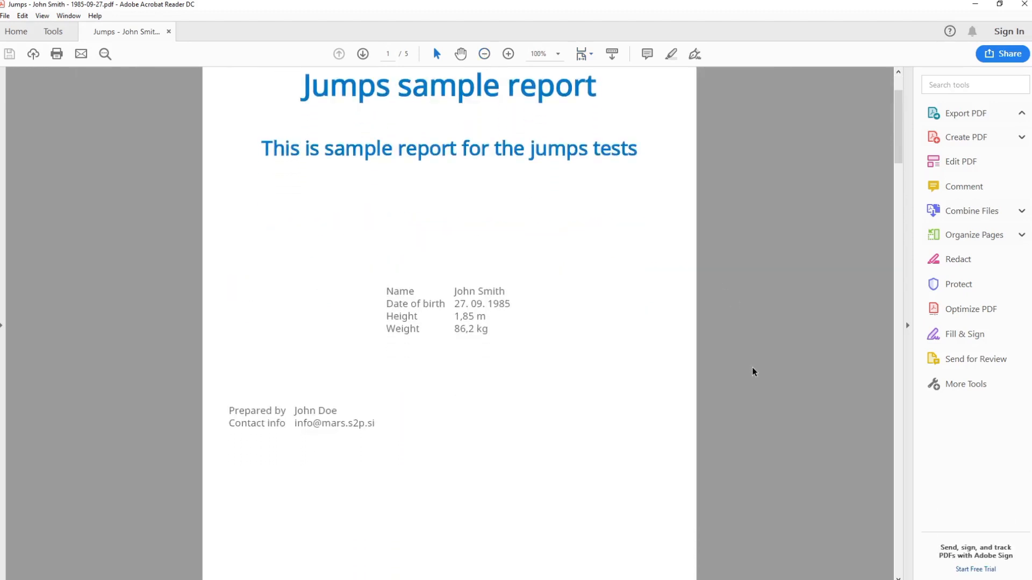
{"action": "scroll", "coordinate": [754, 372], "scroll_direction": "down", "scroll_amount": 10}
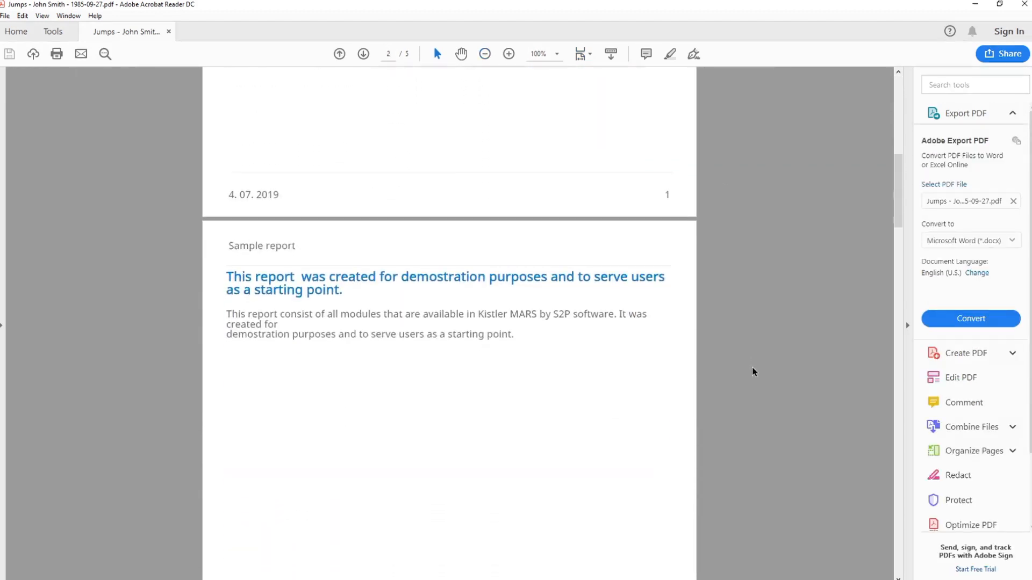
{"action": "scroll", "coordinate": [754, 372], "scroll_direction": "down", "scroll_amount": 10}
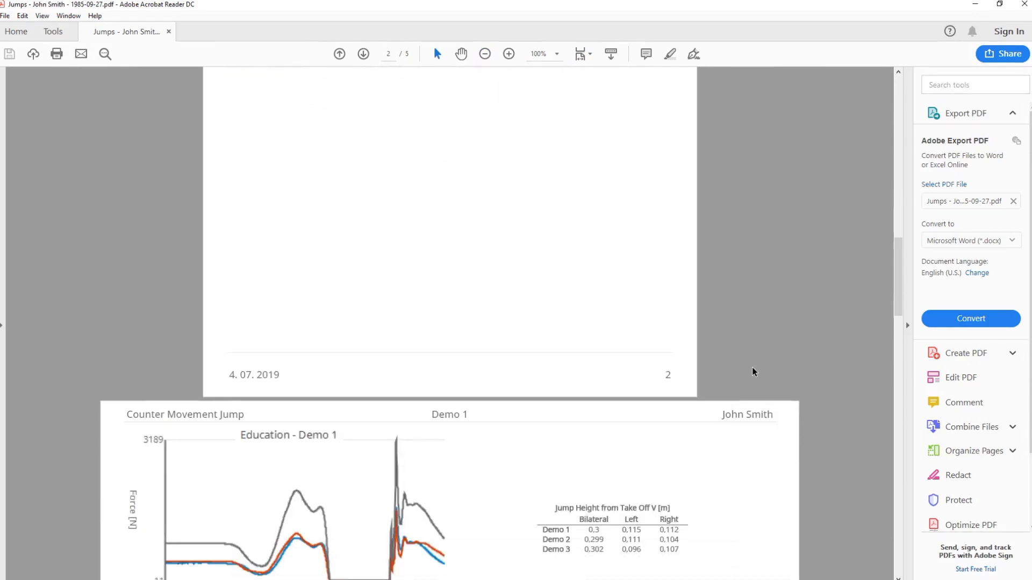
{"action": "scroll", "coordinate": [754, 372], "scroll_direction": "down", "scroll_amount": 10}
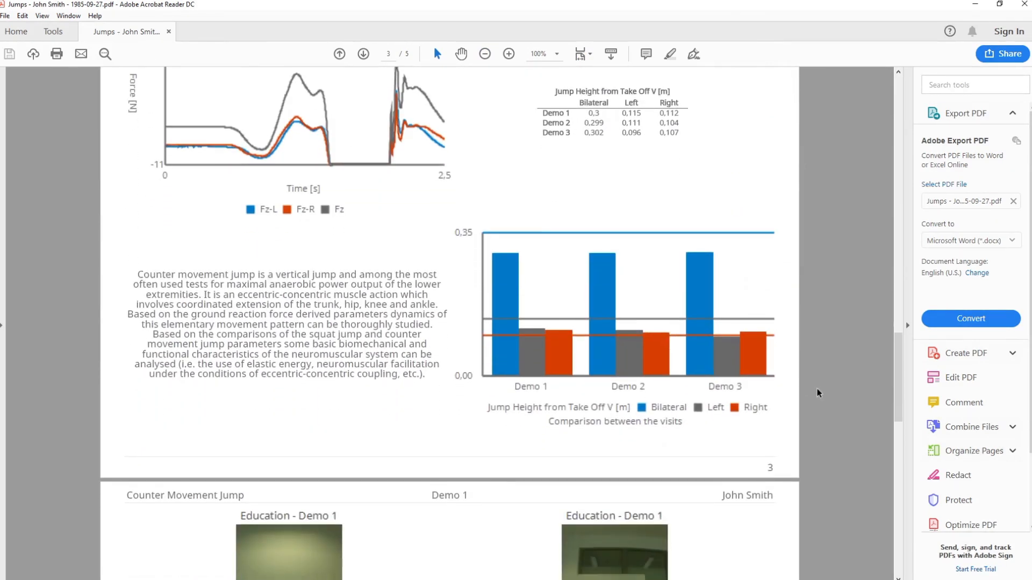
{"action": "scroll", "coordinate": [817, 397], "scroll_direction": "down", "scroll_amount": 15}
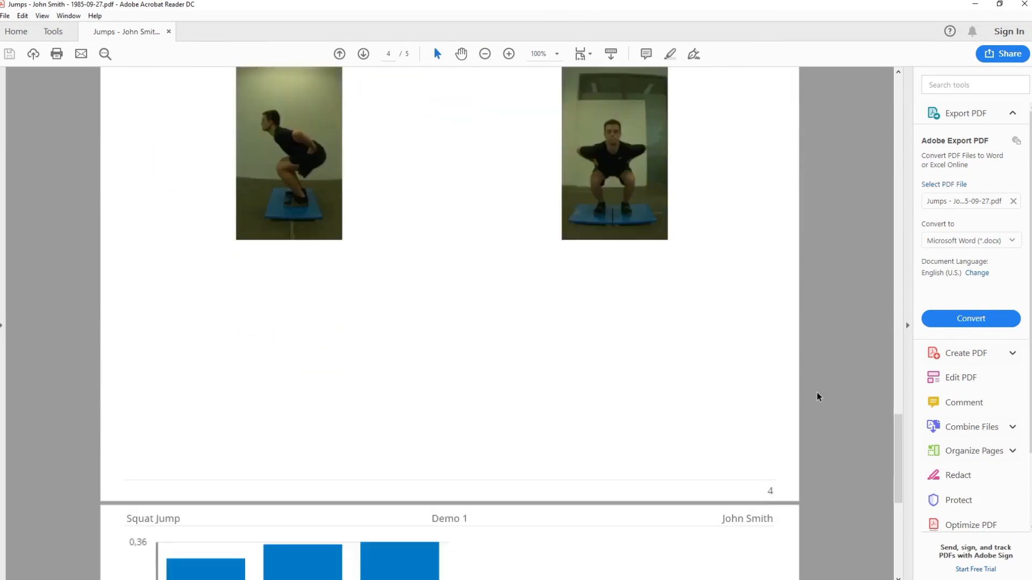
{"action": "scroll", "coordinate": [817, 397], "scroll_direction": "down", "scroll_amount": 5}
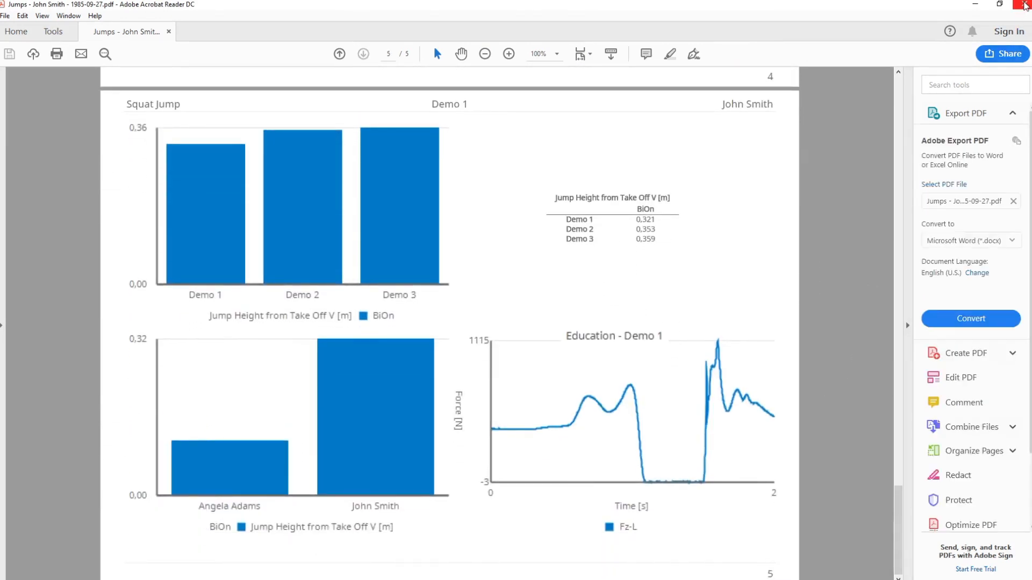
{"action": "left_click", "coordinate": [1023, 4]}
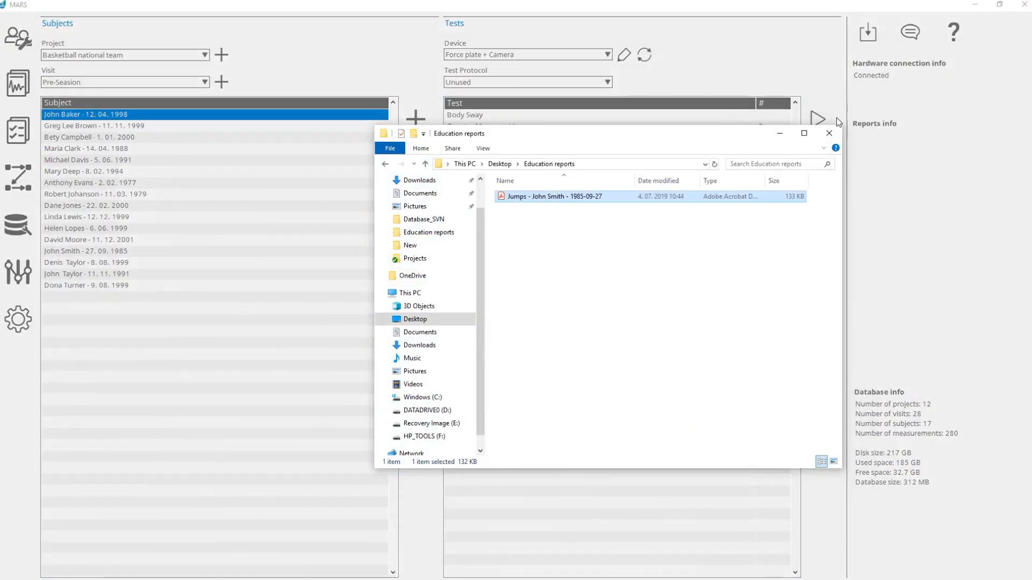
{"action": "left_click", "coordinate": [829, 133]}
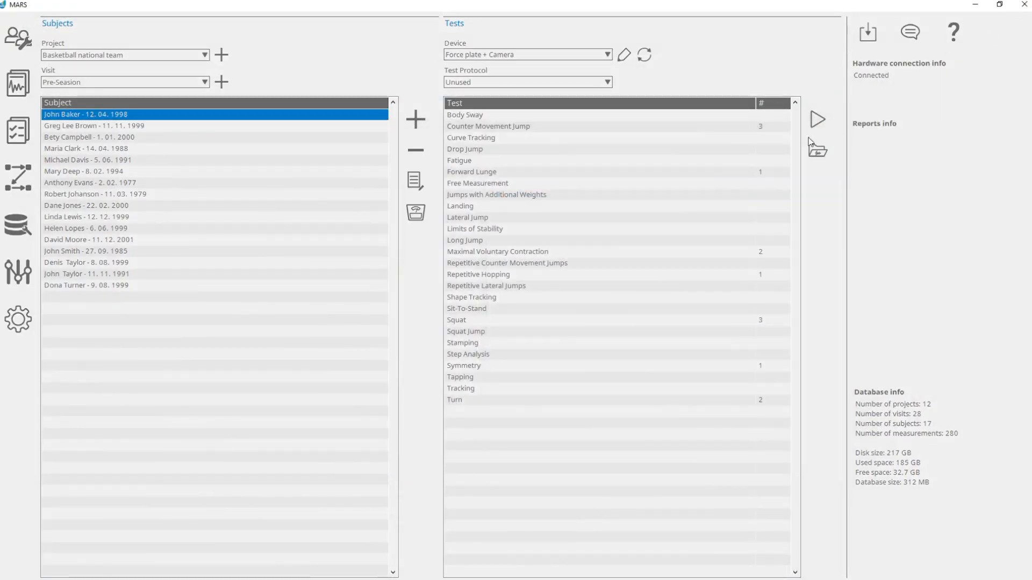
- Start creating a report template from existing measurements in the Report Generator and set the subjects' project to Education
{"action": "left_click", "coordinate": [16, 131]}
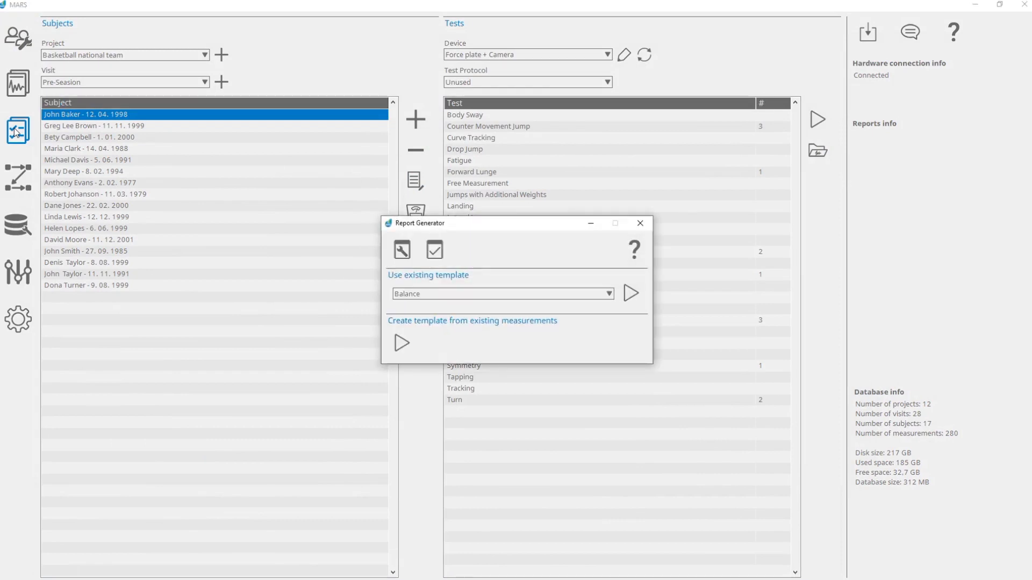
{"action": "left_click", "coordinate": [401, 343]}
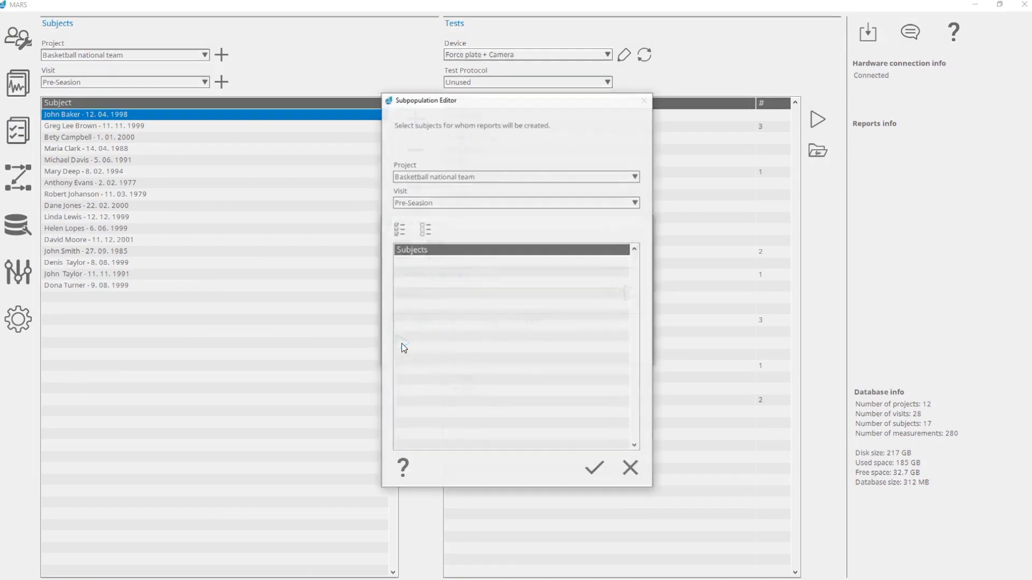
{"action": "left_click", "coordinate": [523, 177]}
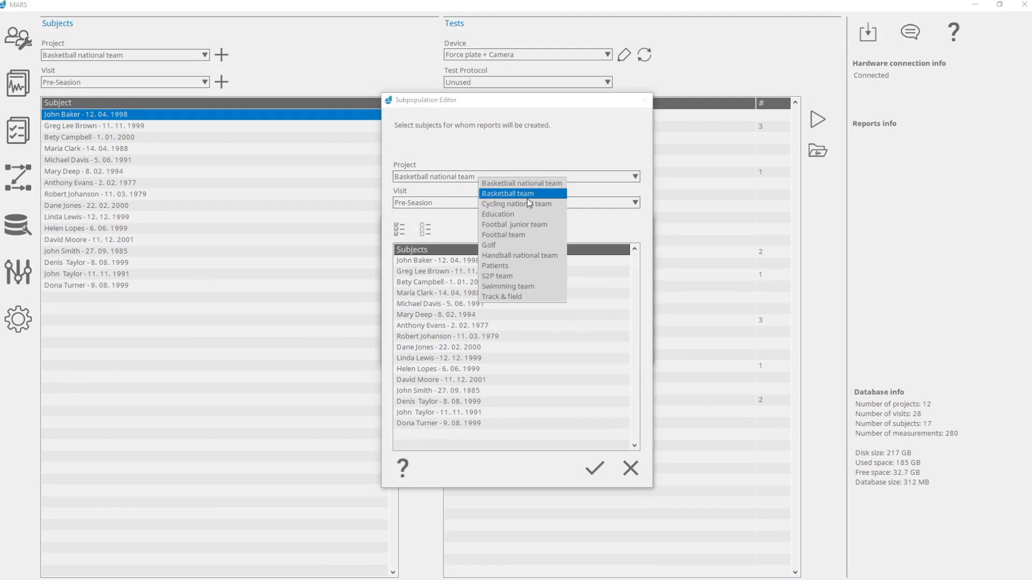
{"action": "left_click", "coordinate": [534, 214]}
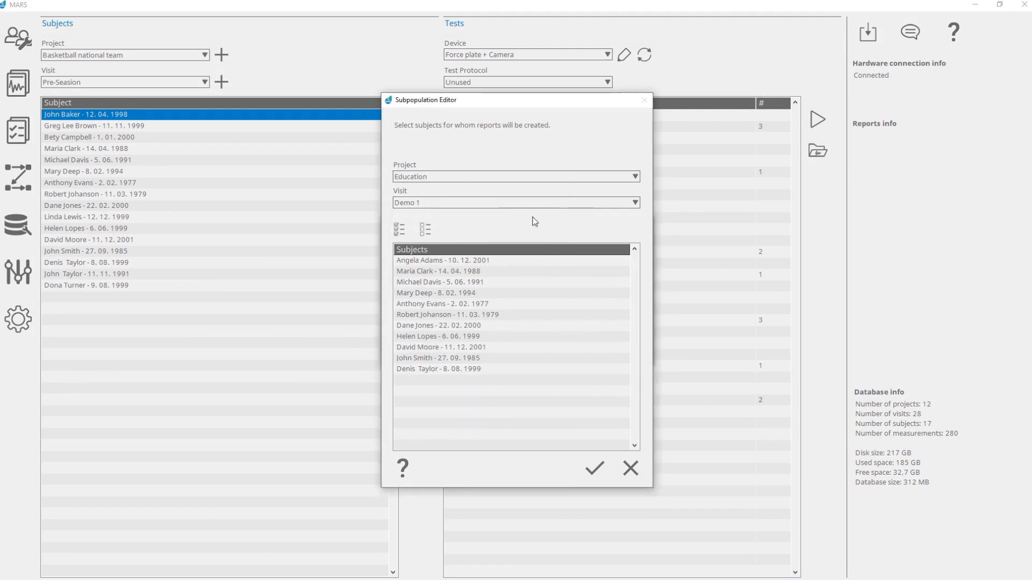
- Clear a trial selection of three subjects and choose only the second-to-last subject of the Education project for the report
{"action": "left_click_drag", "start_coordinate": [508, 285], "coordinate": [508, 307]}
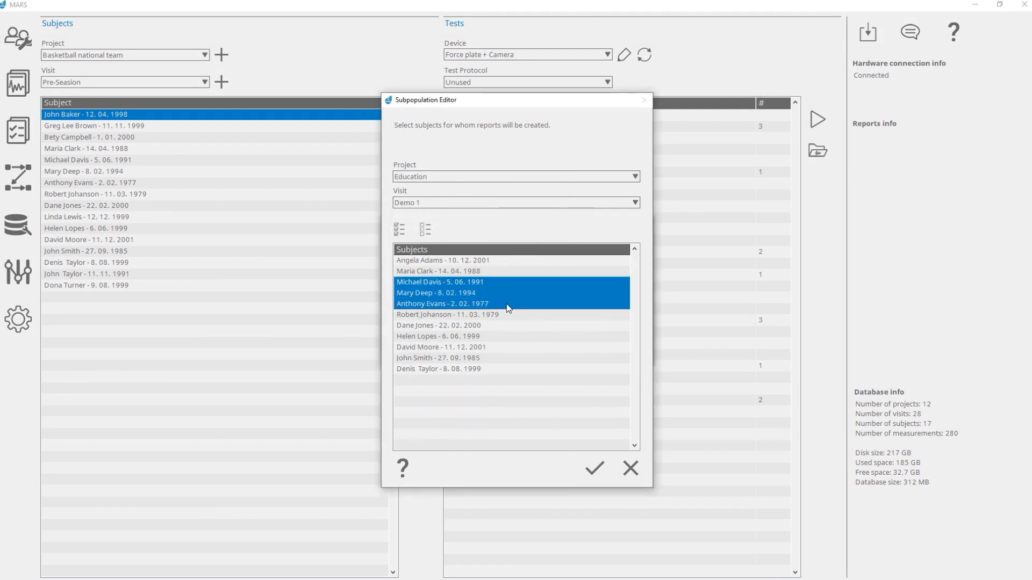
{"action": "left_click", "coordinate": [428, 232]}
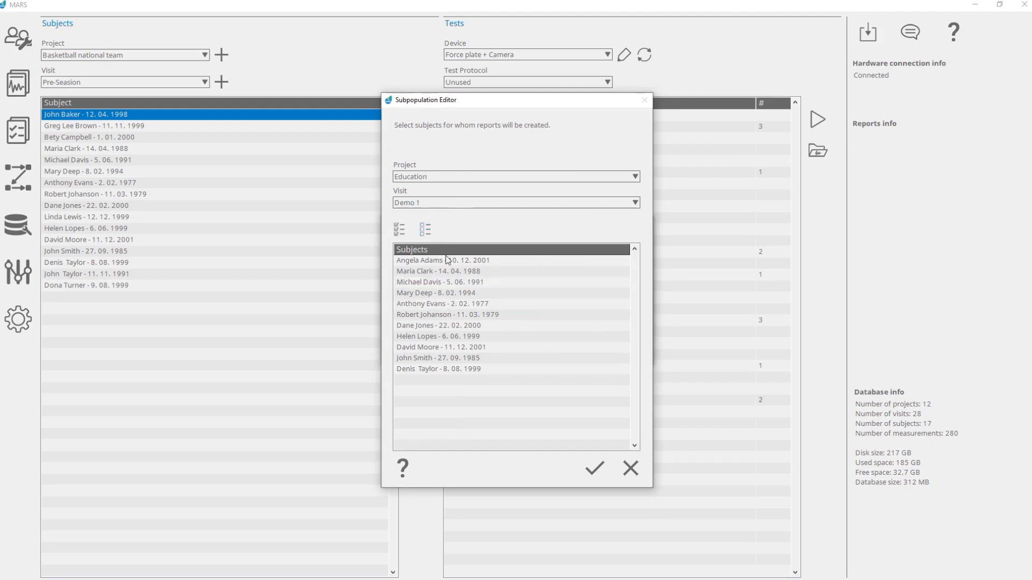
{"action": "left_click", "coordinate": [515, 358]}
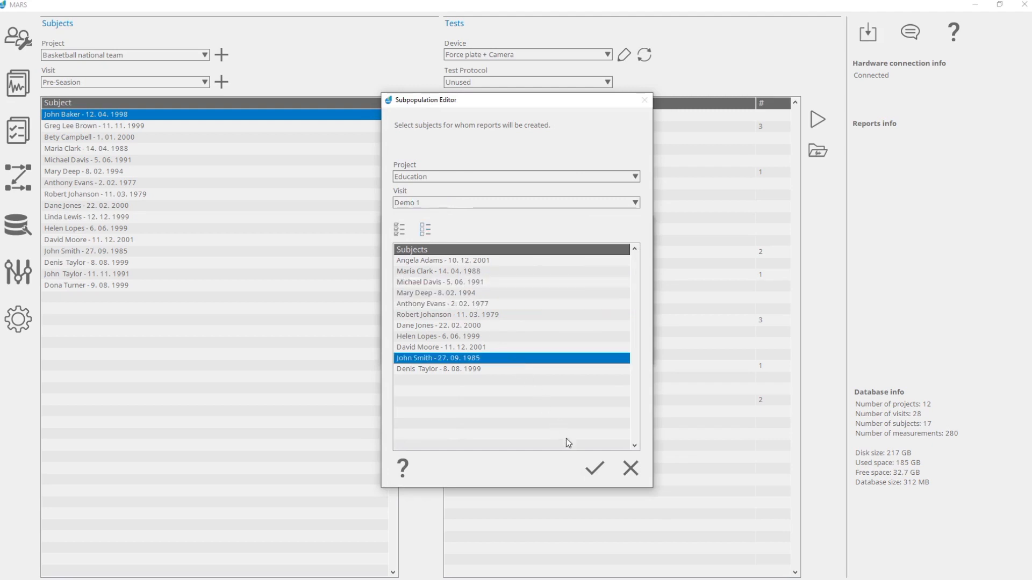
{"action": "left_click", "coordinate": [597, 476]}
- Try selecting the Lateral Jump, Limits of Stability, Long Jump, Fatigue and Drop Jump test modules, and deselect them all
{"action": "left_click_drag", "start_coordinate": [498, 305], "coordinate": [483, 277]}
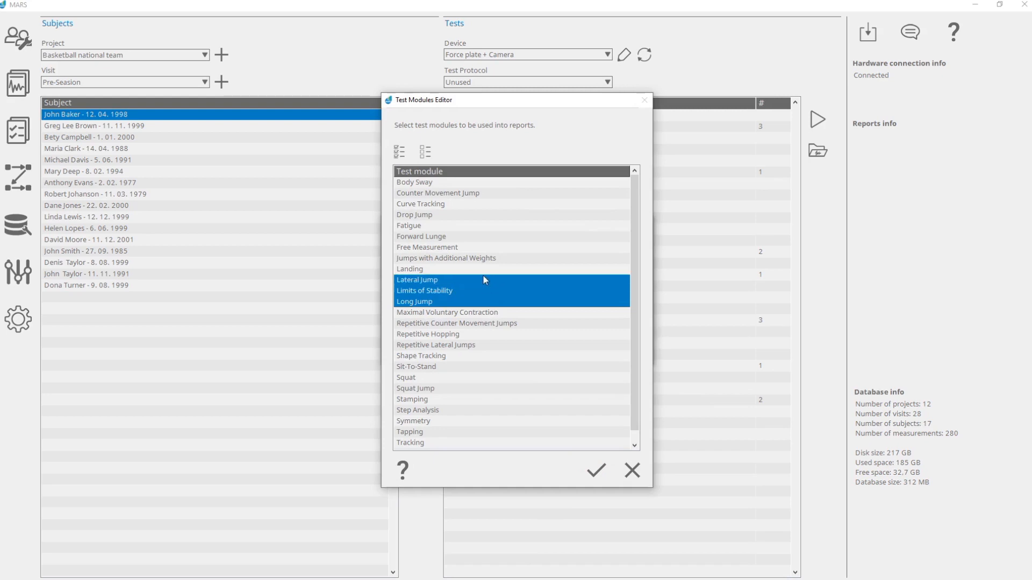
{"action": "left_click", "coordinate": [467, 229], "text": "ctrl"}
{"action": "left_click", "coordinate": [462, 218], "text": "ctrl"}
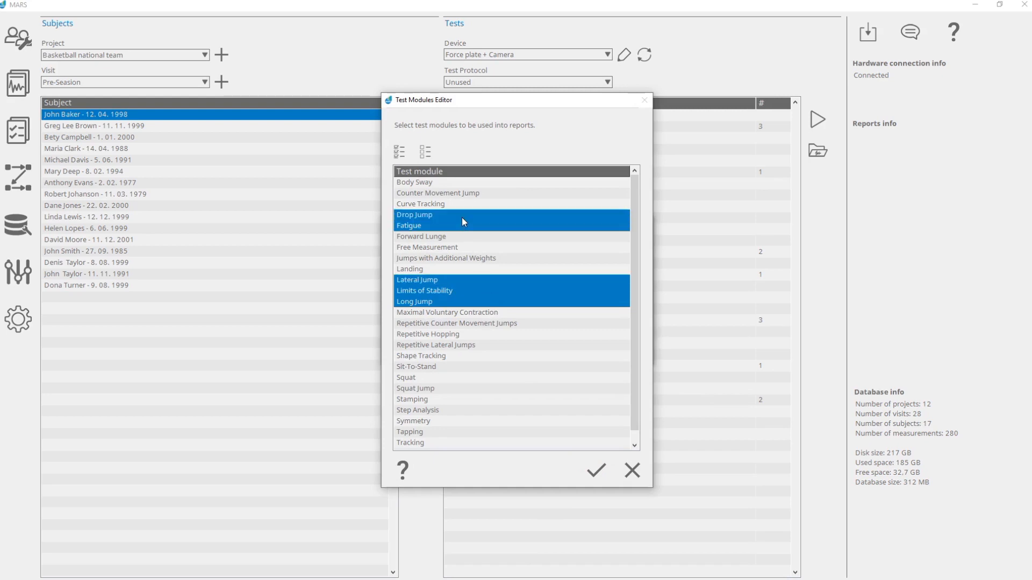
{"action": "left_click", "coordinate": [428, 154]}
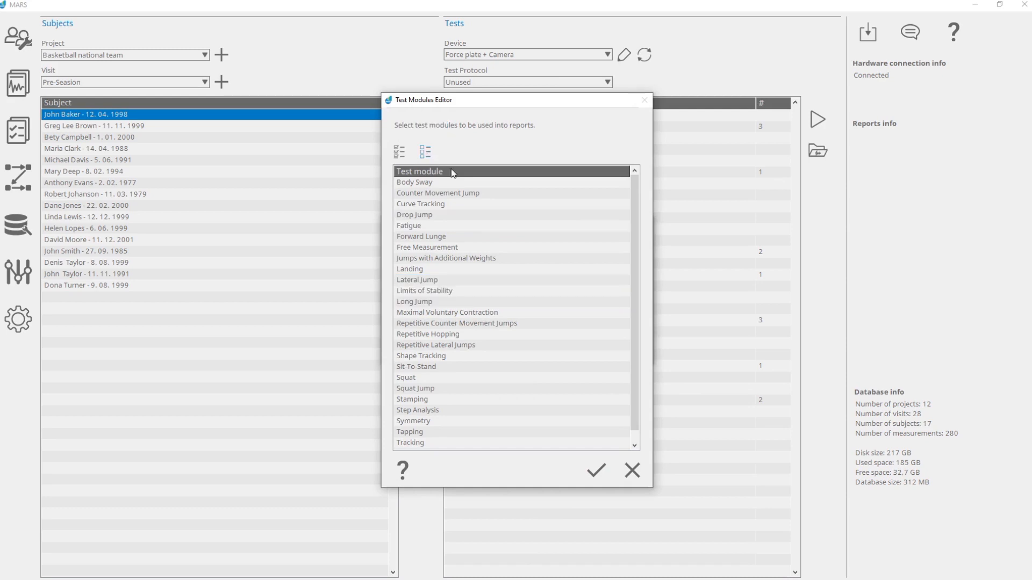
- Select the Counter Movement Jump test module for the report and assign its Education template
{"action": "left_click", "coordinate": [499, 192]}
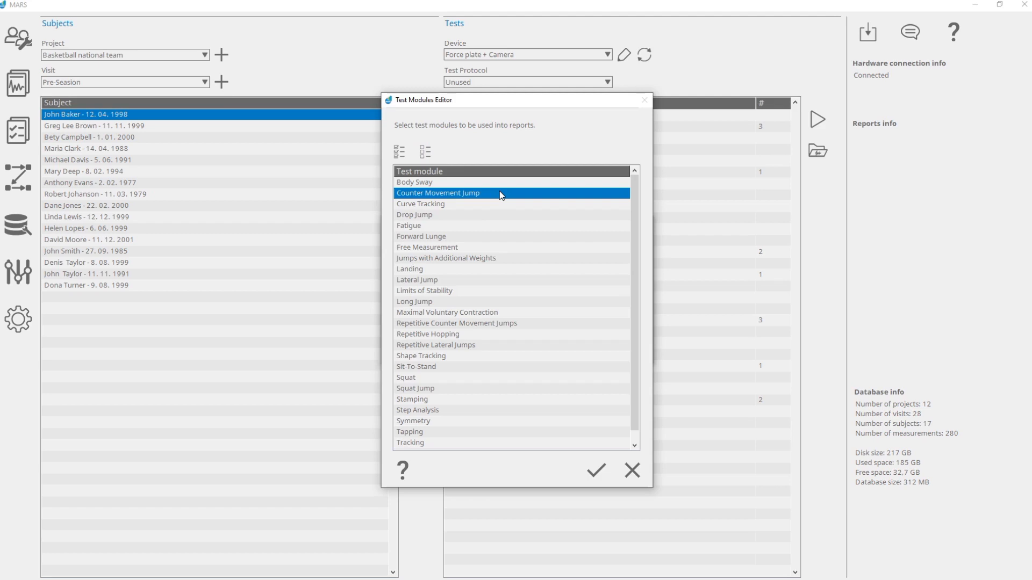
{"action": "left_click", "coordinate": [597, 471]}
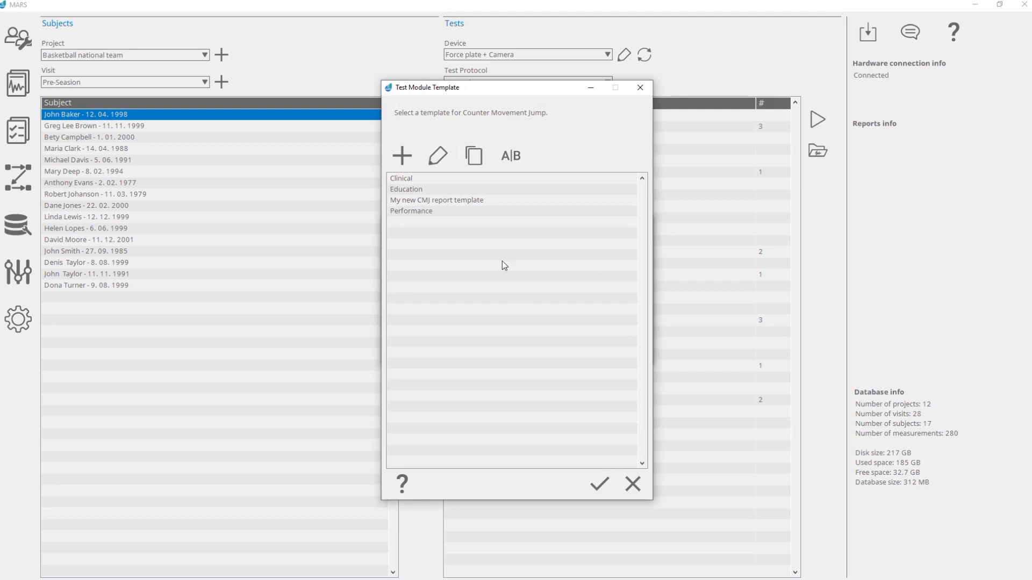
{"action": "left_click", "coordinate": [433, 191]}
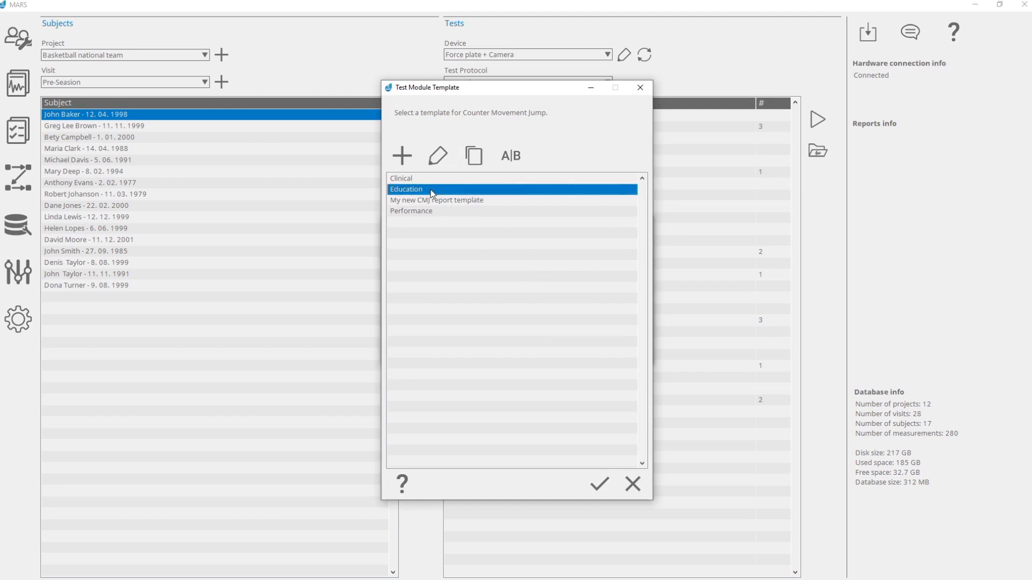
{"action": "left_click", "coordinate": [598, 483]}
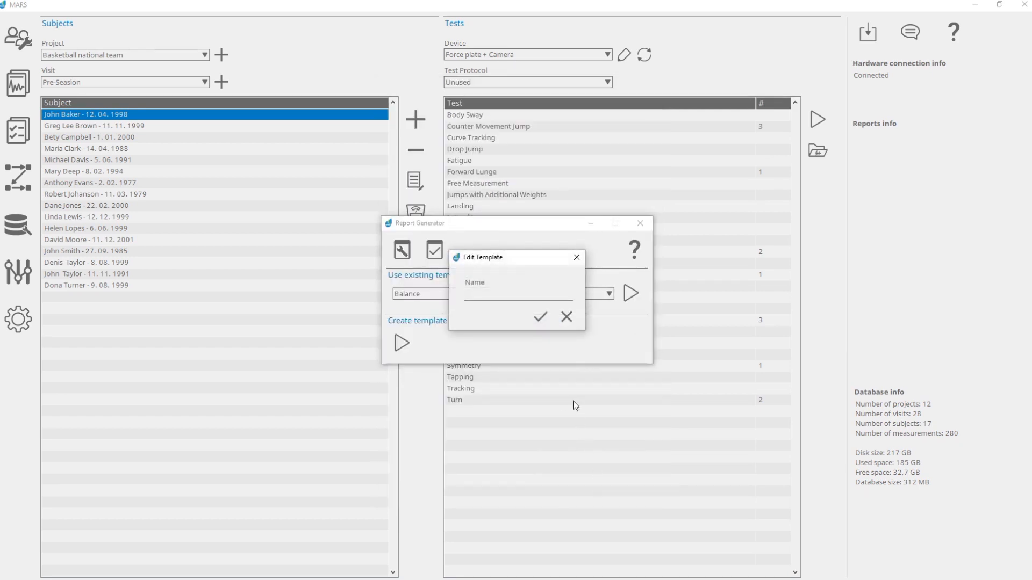
- Enter a name for the new report template and confirm it
{"action": "left_click", "coordinate": [511, 293]}
{"action": "type", "text": "My new template"}
{"action": "left_click", "coordinate": [540, 318]}
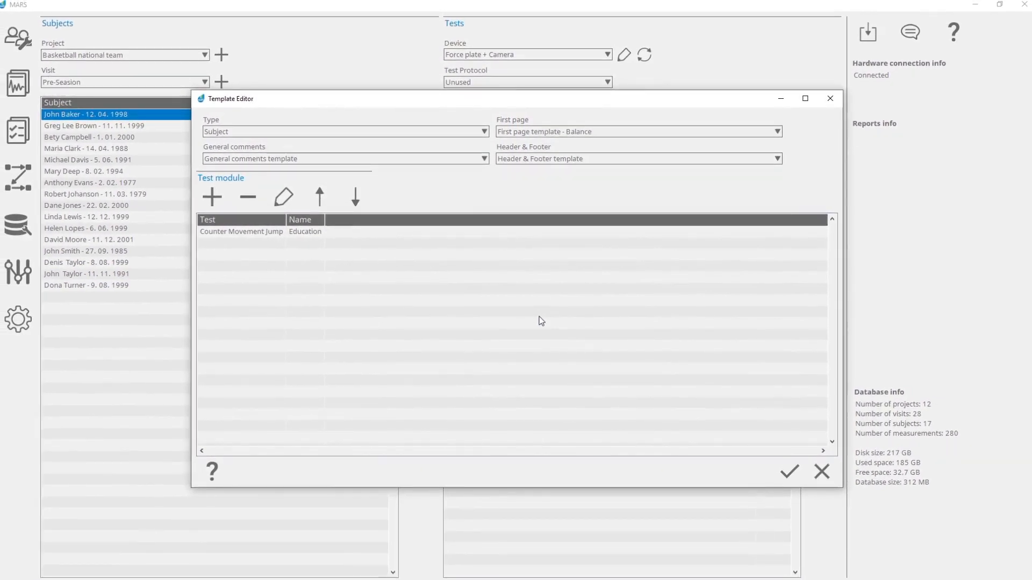
- Confirm the template with its Counter Movement Jump module and generate the report into the Education reports folder on the Desktop
{"action": "left_click", "coordinate": [786, 473]}
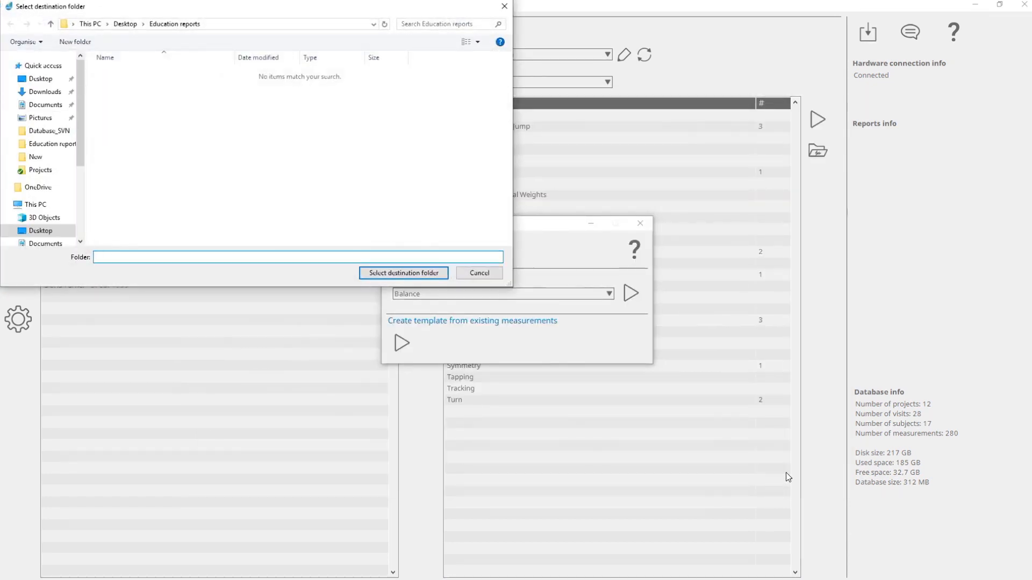
{"action": "left_click", "coordinate": [402, 277]}
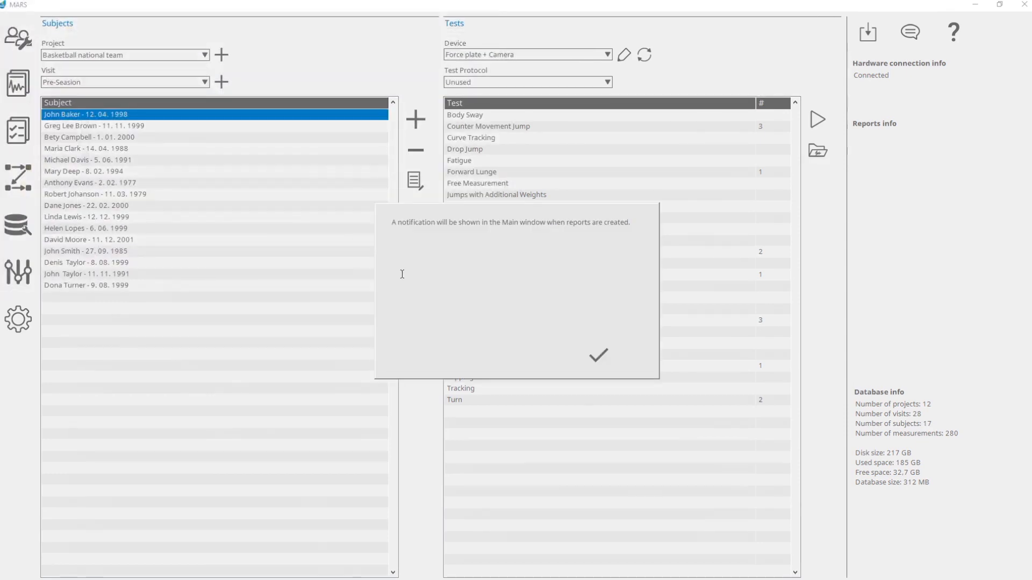
{"action": "left_click", "coordinate": [599, 355]}
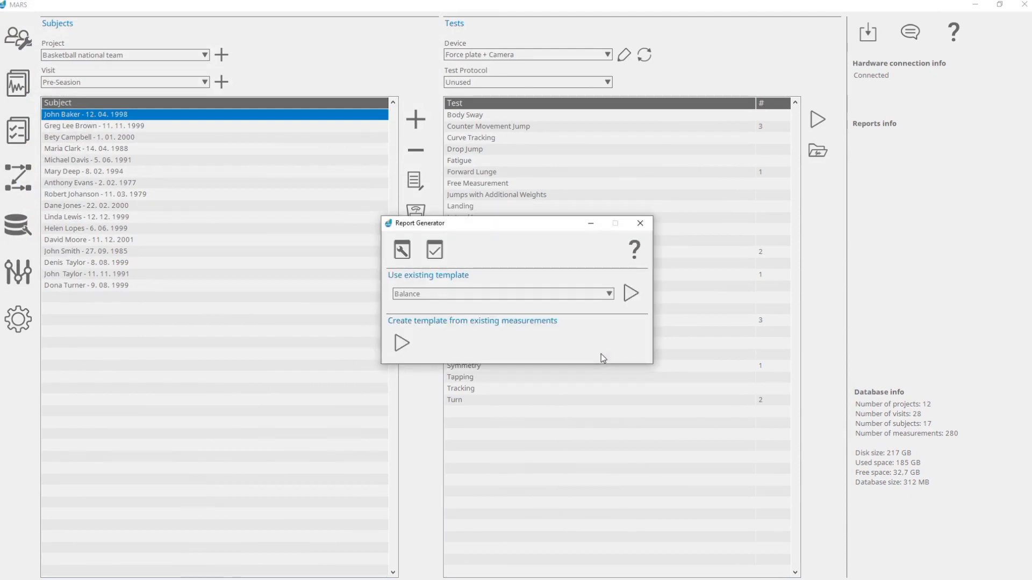
- Close the Report Generator and open the My new template report for review
{"action": "left_click", "coordinate": [639, 223]}
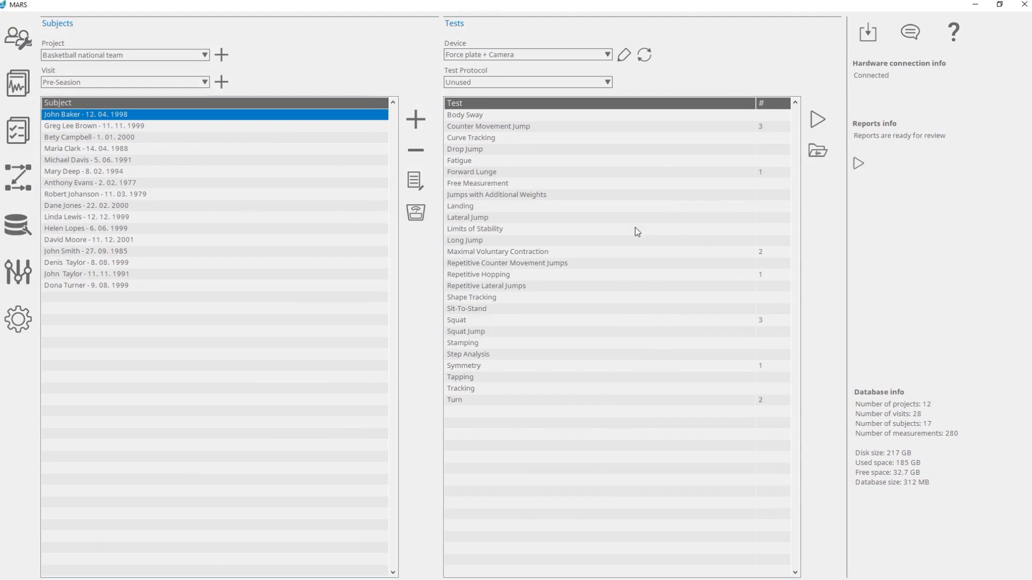
{"action": "left_click", "coordinate": [857, 164]}
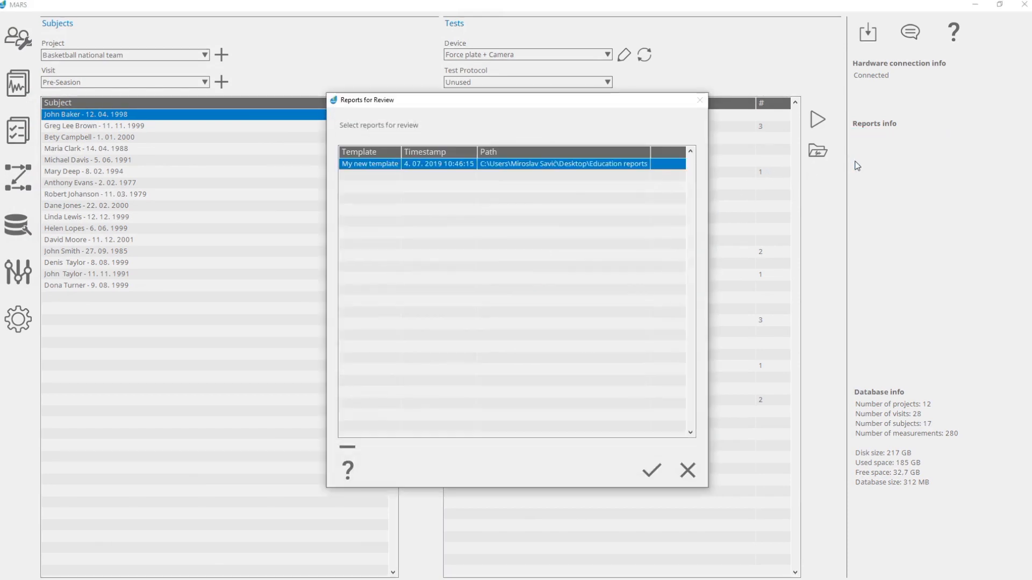
{"action": "left_click", "coordinate": [650, 473]}
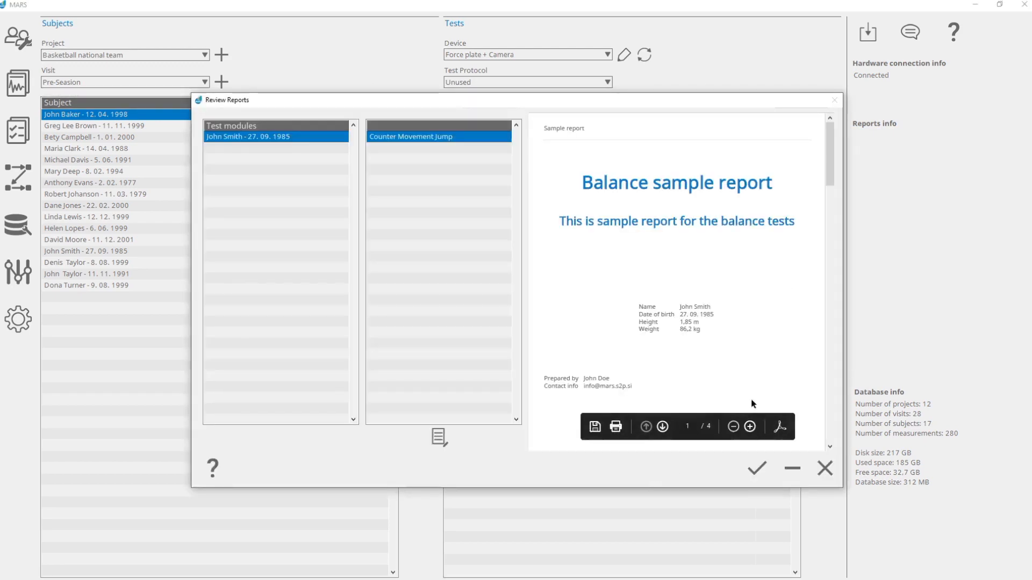
- Look through the Counter Movement Jump report preview, approve the report for creation, and dismiss the resulting notifications
{"action": "scroll", "coordinate": [789, 337], "scroll_direction": "down", "scroll_amount": 3}
{"action": "scroll", "coordinate": [791, 338], "scroll_direction": "down", "scroll_amount": 5}
{"action": "scroll", "coordinate": [791, 338], "scroll_direction": "down", "scroll_amount": 2}
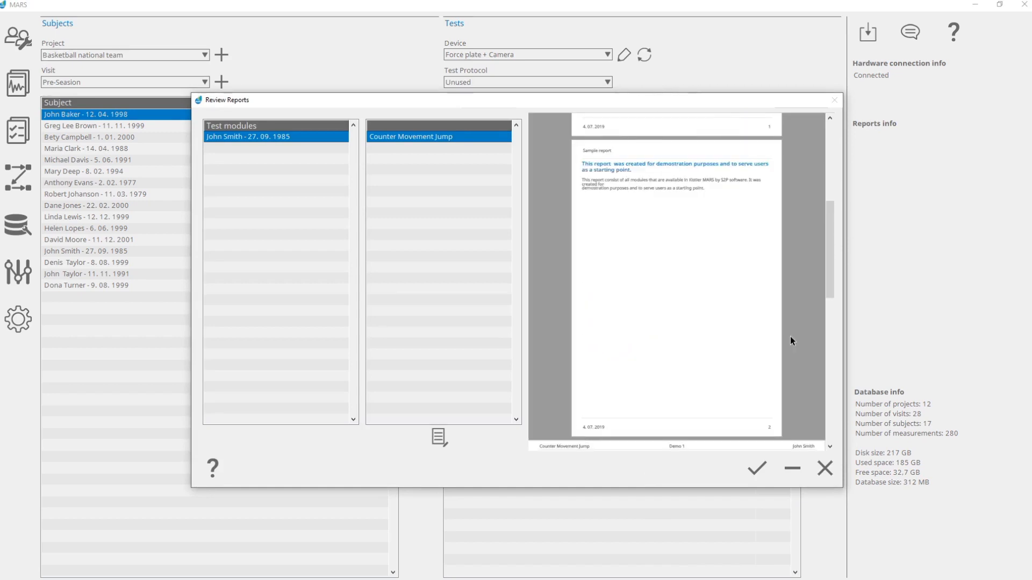
{"action": "scroll", "coordinate": [790, 337], "scroll_direction": "down", "scroll_amount": 10}
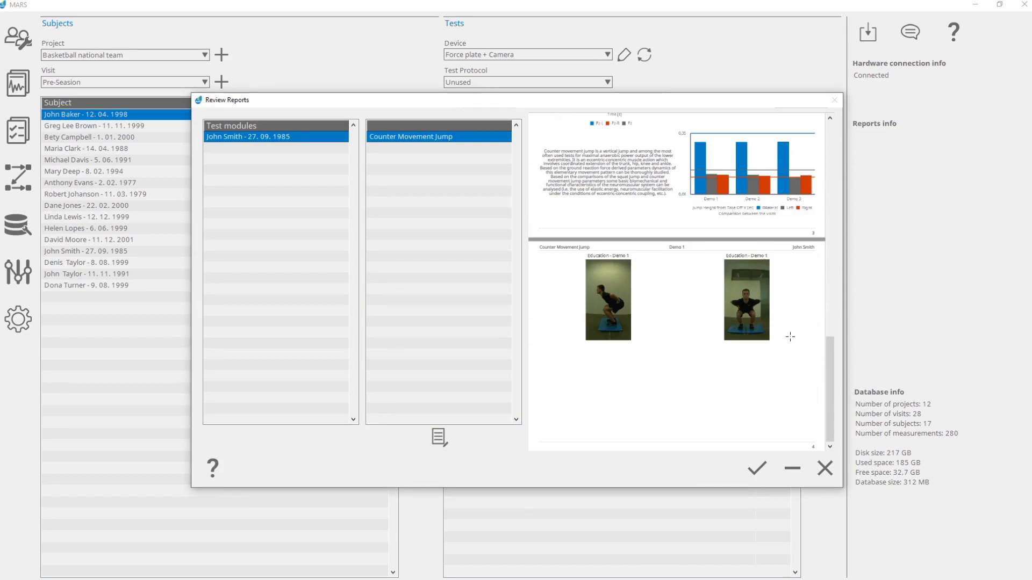
{"action": "left_click", "coordinate": [756, 471]}
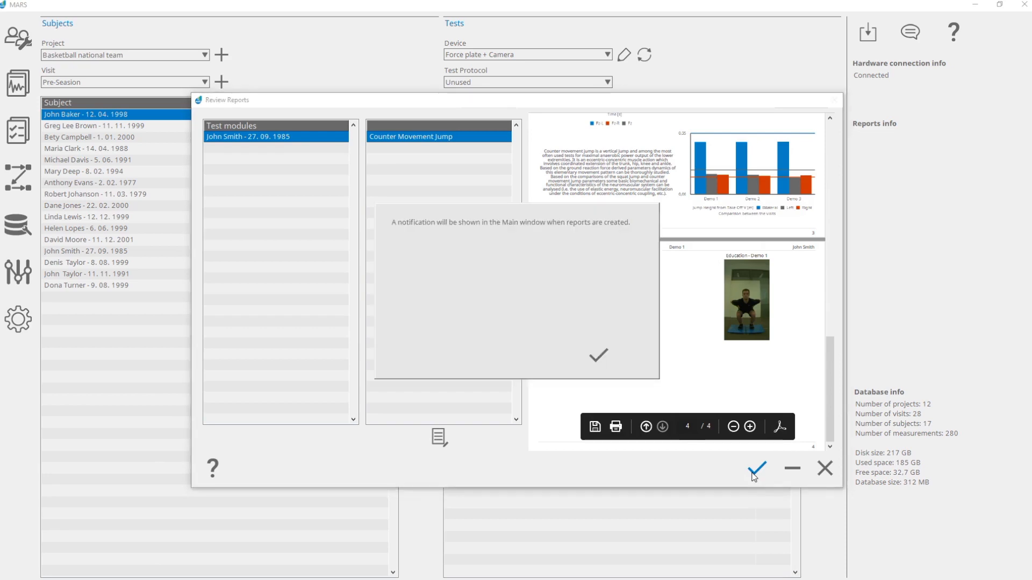
{"action": "left_click", "coordinate": [596, 356]}
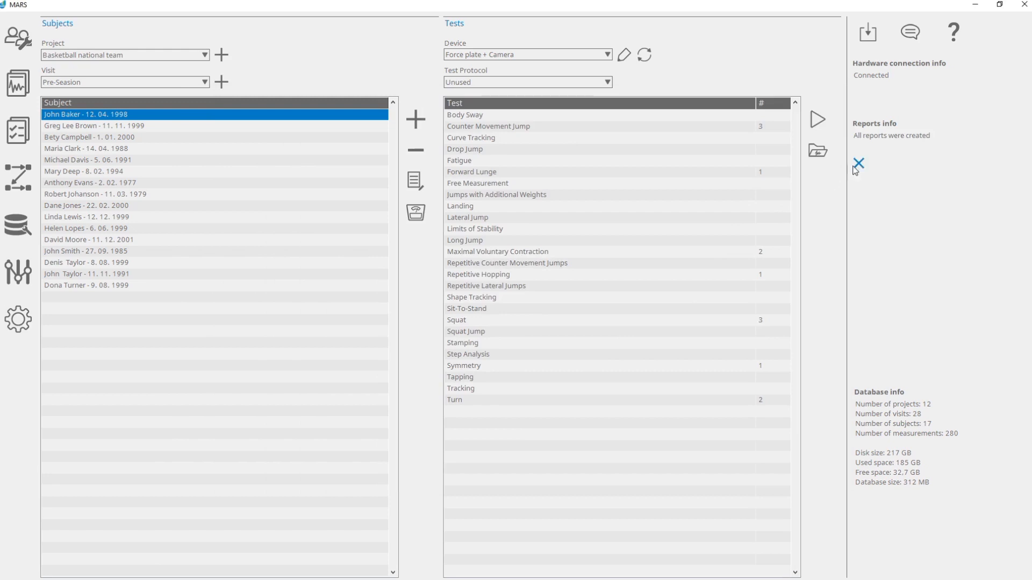
{"action": "left_click", "coordinate": [856, 166]}
- Switch to File Explorer and open the My new template PDF from the Education reports folder on the Desktop
{"action": "key", "text": "super+e"}
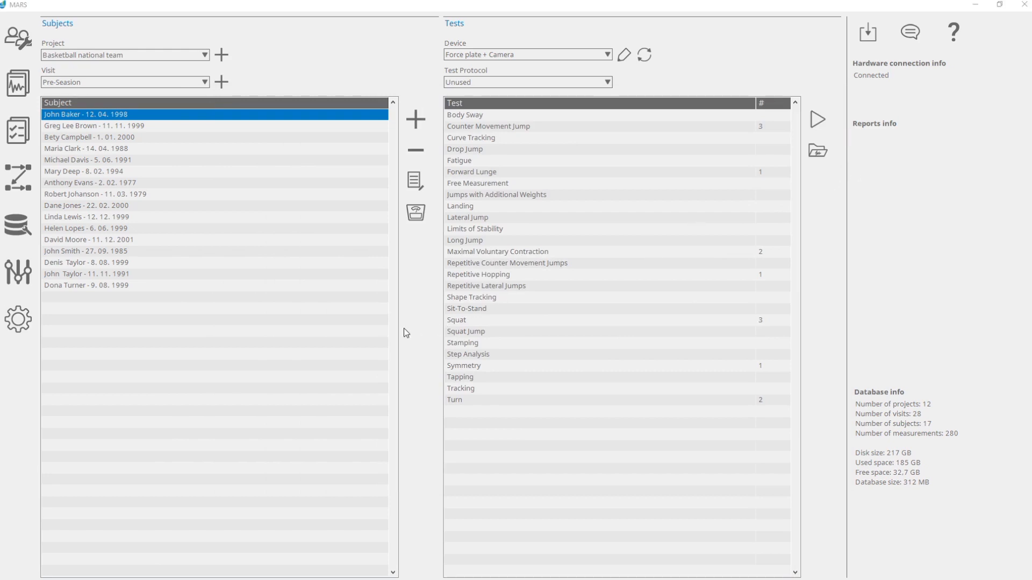
{"action": "double_click", "coordinate": [668, 220]}
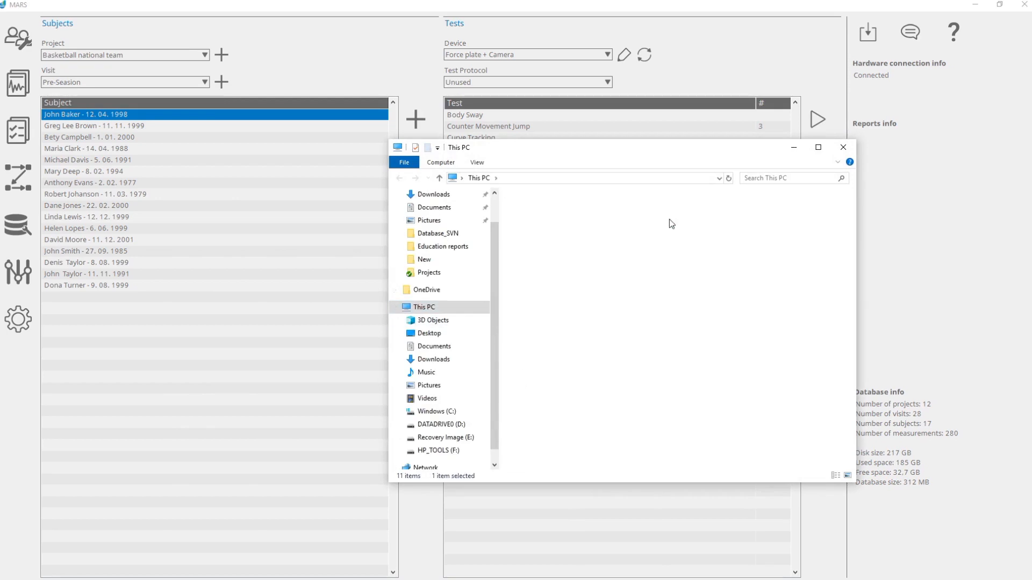
{"action": "double_click", "coordinate": [596, 213]}
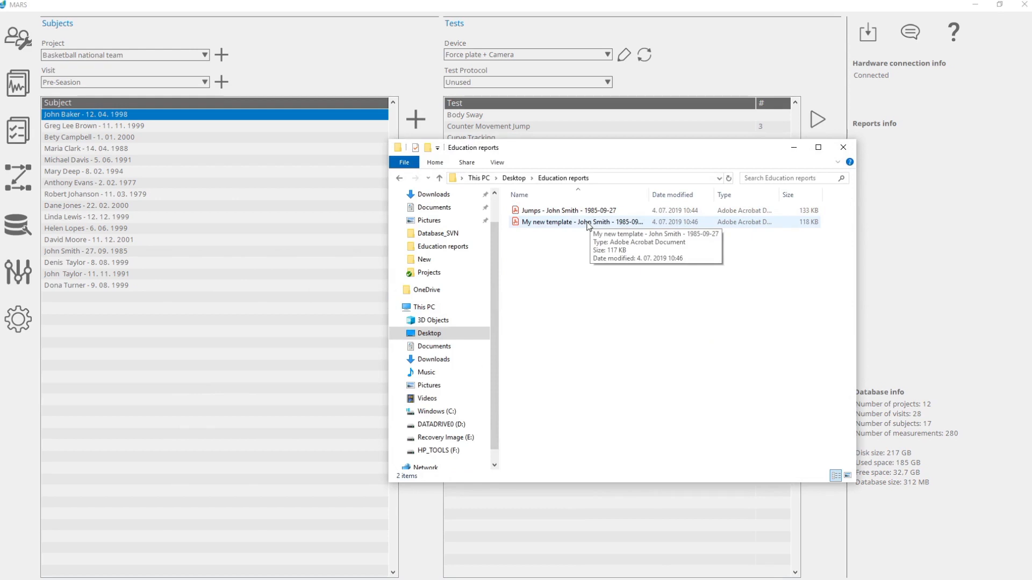
{"action": "double_click", "coordinate": [588, 223]}
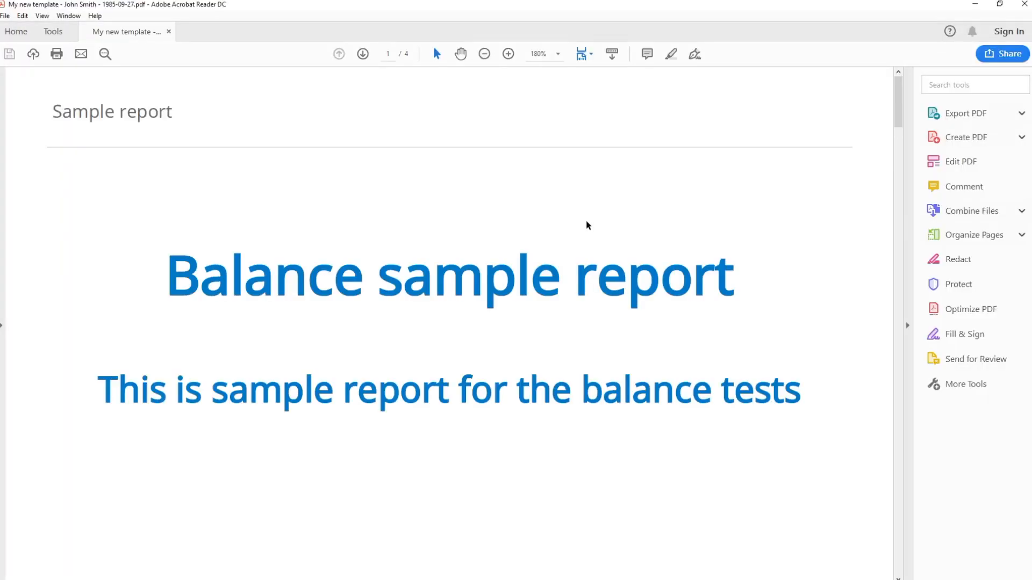
- Examine the pages of the My new template report in Adobe Acrobat Reader at 100% zoom
{"action": "left_click", "coordinate": [484, 54]}
{"action": "left_click", "coordinate": [484, 54]}
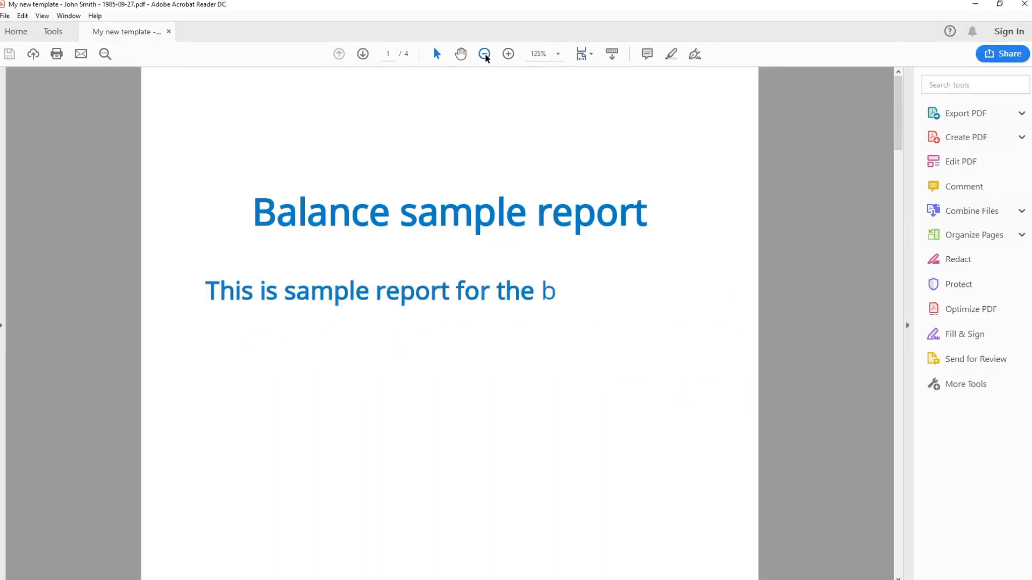
{"action": "left_click", "coordinate": [485, 54]}
{"action": "scroll", "coordinate": [780, 340], "scroll_direction": "down", "scroll_amount": 1}
{"action": "scroll", "coordinate": [780, 339], "scroll_direction": "down", "scroll_amount": 8}
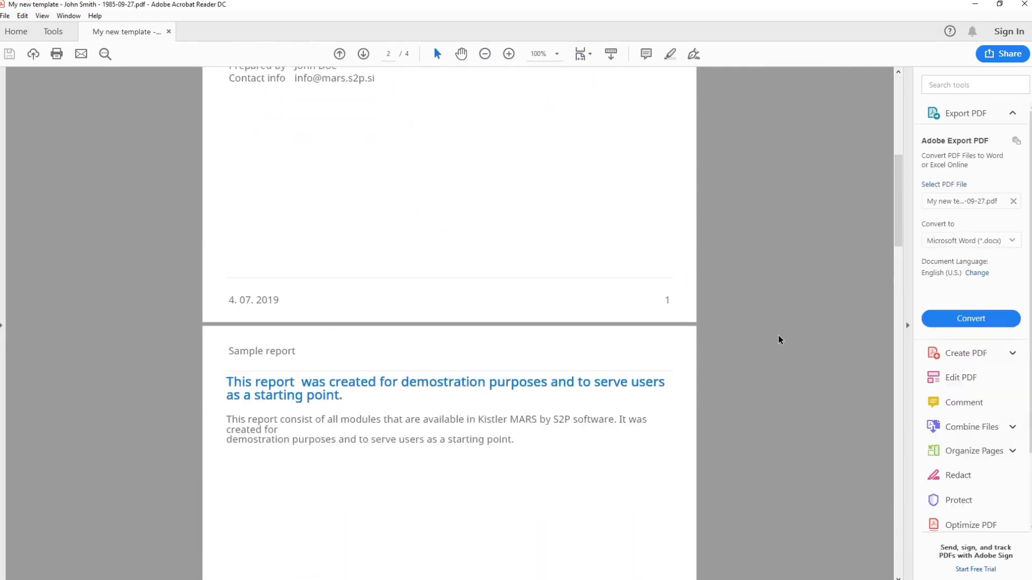